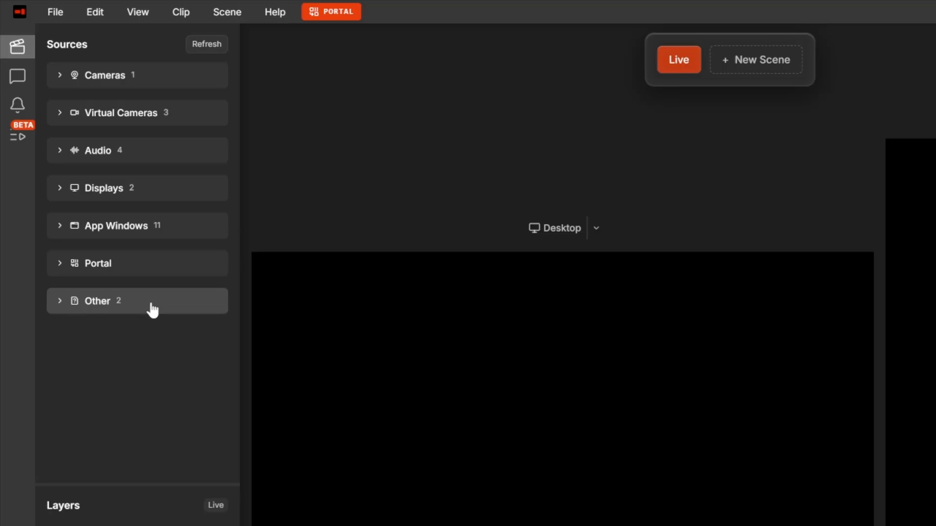
# Step: Add the Logitech Webcam C925e as a camera source and move it to about X 54, Y 288 on the desktop canvas
pyautogui.click(124, 81)
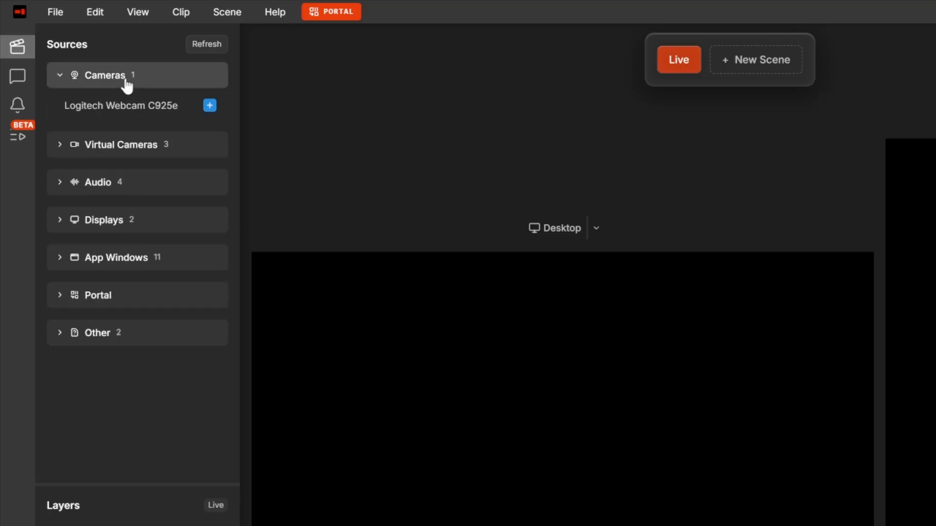
pyautogui.click(209, 105)
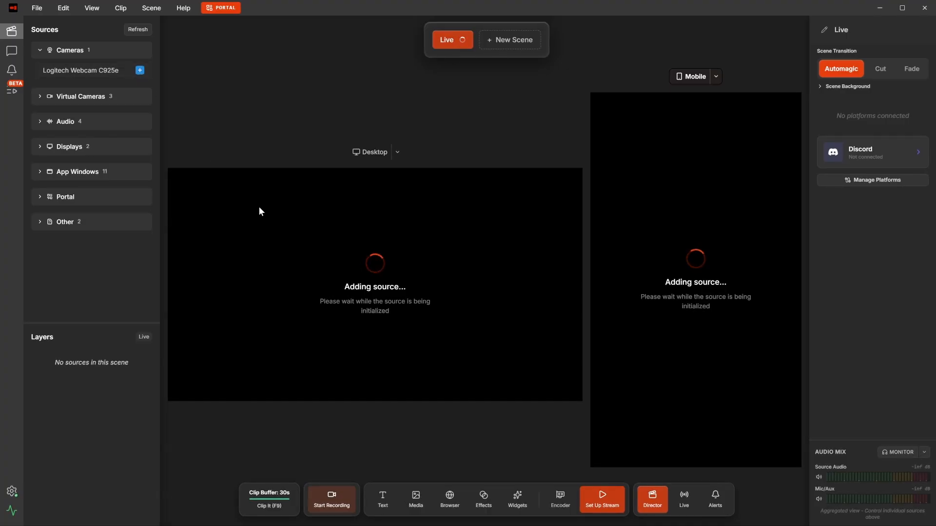
pyautogui.click(379, 282)
pyautogui.moveTo(379, 282); pyautogui.dragTo(291, 299)
# Step: Add Microphone (4- USB PnP Audio Device) as an audio source in the Live scene
pyautogui.click(103, 107)
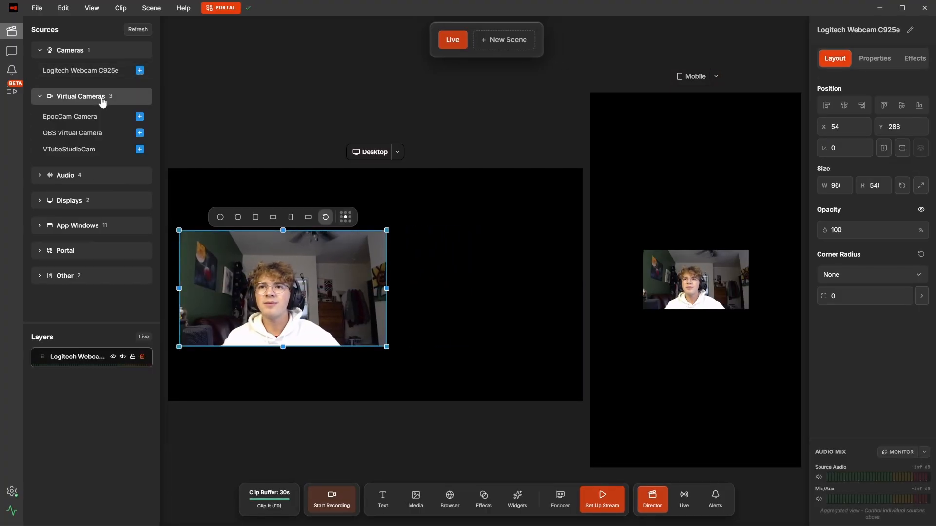
pyautogui.click(103, 106)
pyautogui.click(104, 127)
pyautogui.click(132, 162)
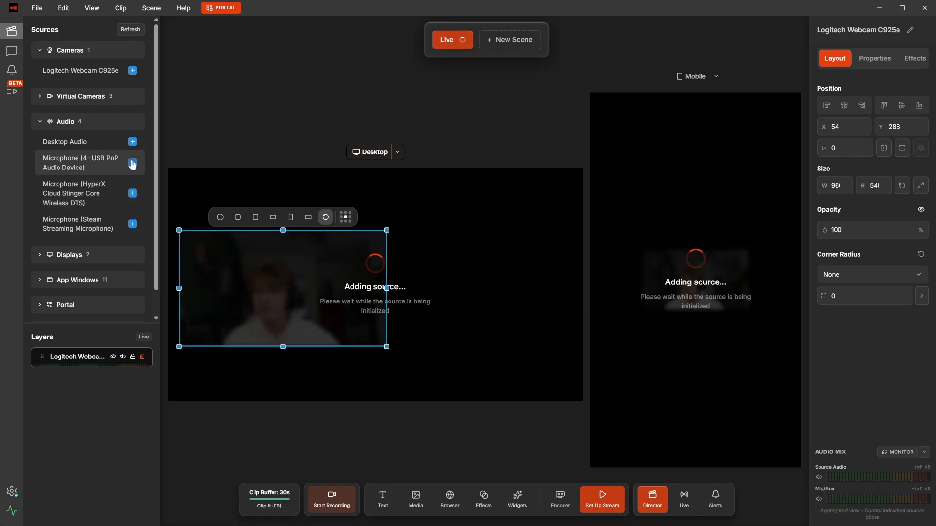
pyautogui.click(112, 125)
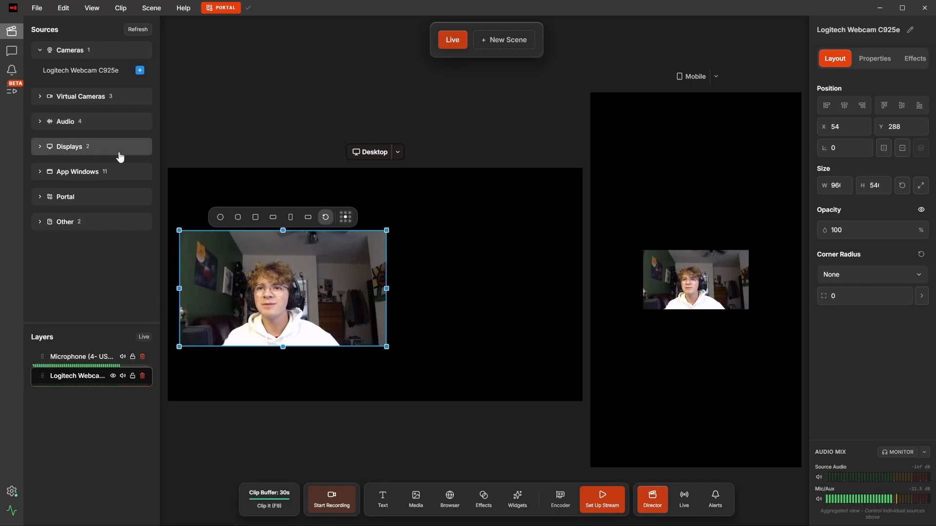
# Step: Add the Terraria: Otherworld app window as a source and place its layer beneath the webcam layer
pyautogui.click(118, 171)
pyautogui.click(132, 292)
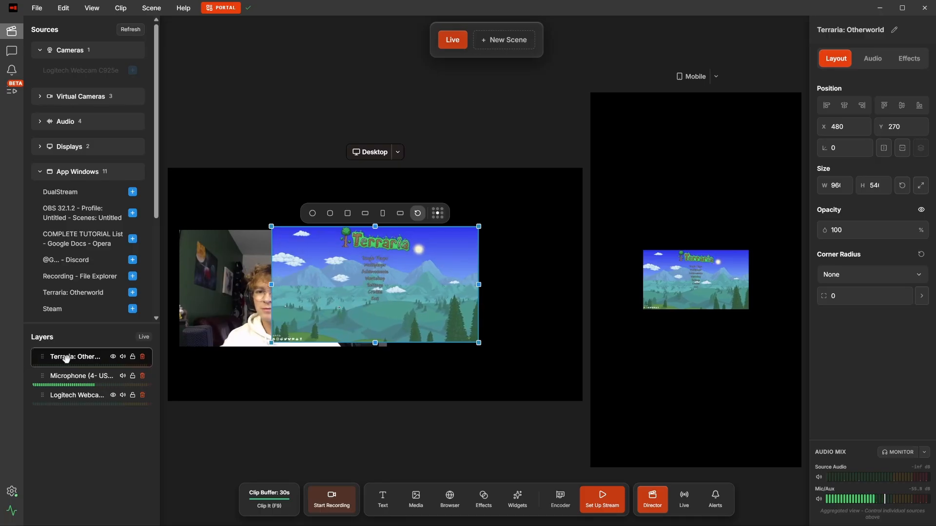
pyautogui.moveTo(91, 350); pyautogui.dragTo(71, 414)
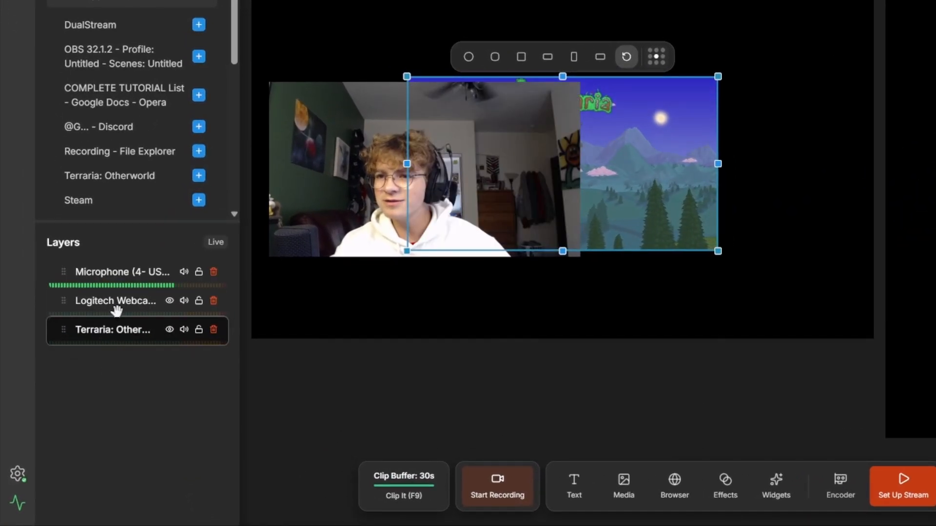
# Step: Crop the webcam to a 1:1 square, shrink it and place it against the desktop canvas's left edge
pyautogui.click(117, 302)
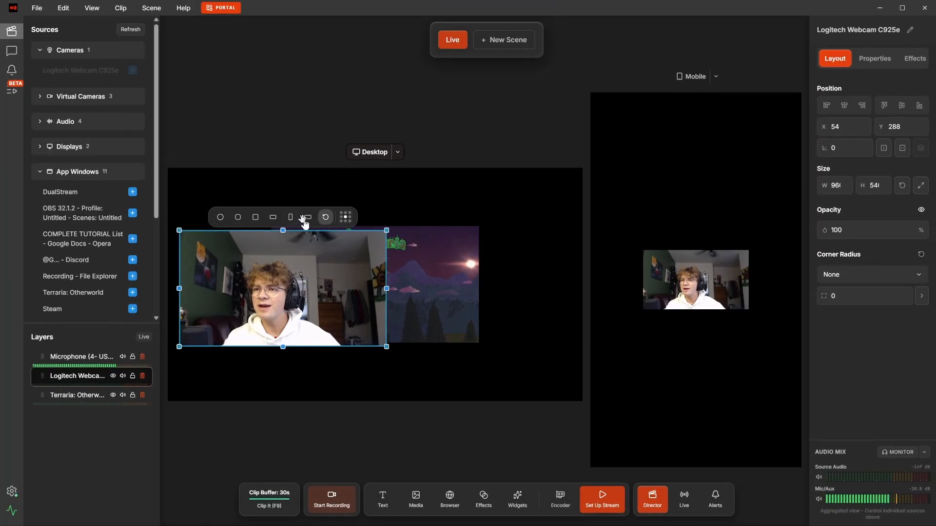
pyautogui.click(255, 218)
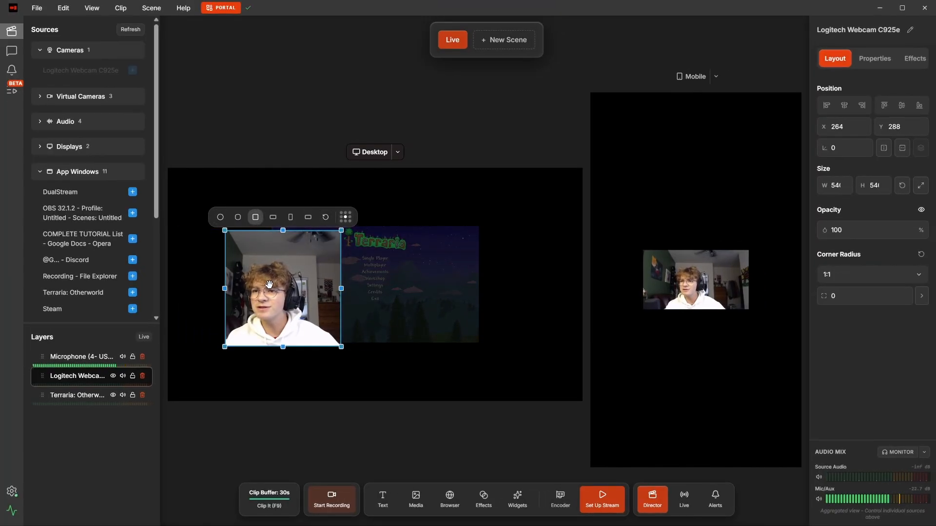
pyautogui.moveTo(269, 284); pyautogui.dragTo(212, 281)
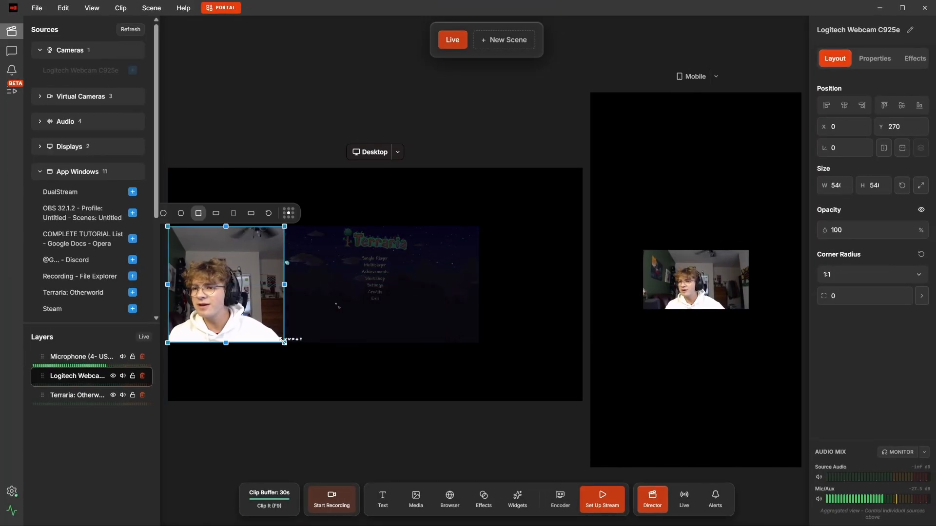
pyautogui.click(301, 390)
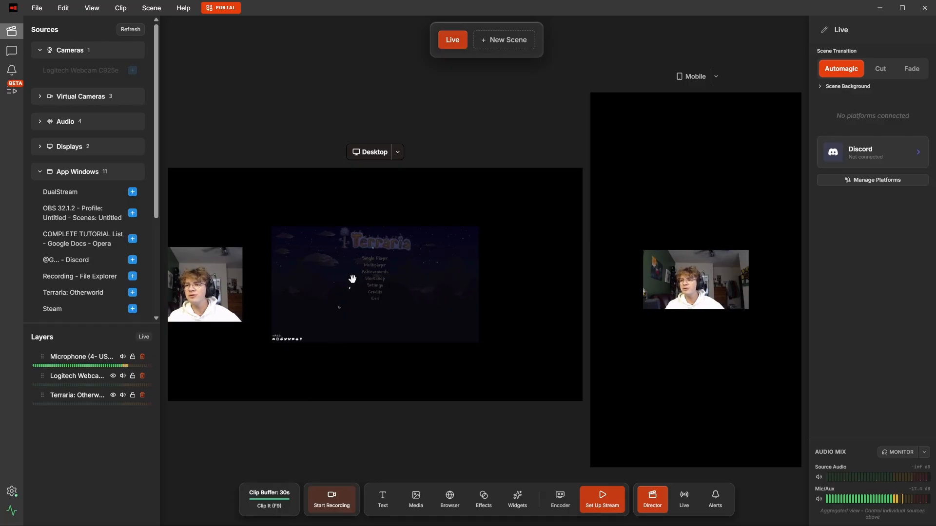
# Step: Enlarge the Terraria capture to fill the desktop canvas, and stack it above a full-width webcam on the mobile canvas
pyautogui.click(352, 279)
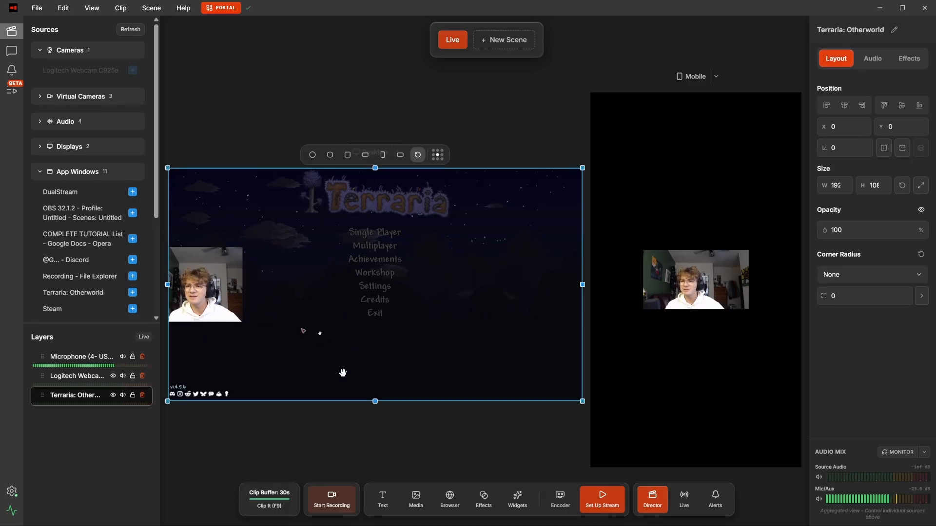
pyautogui.click(325, 418)
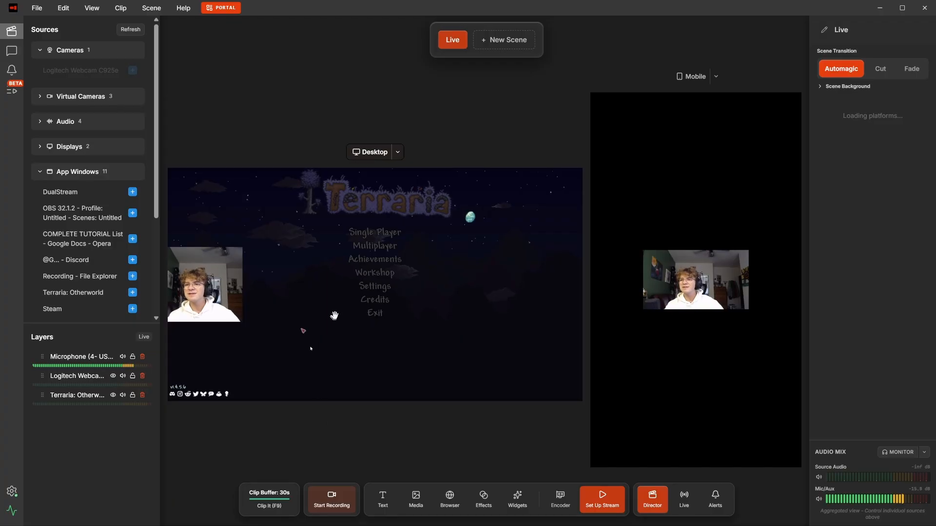
pyautogui.click(690, 284)
pyautogui.moveTo(689, 295); pyautogui.dragTo(688, 385)
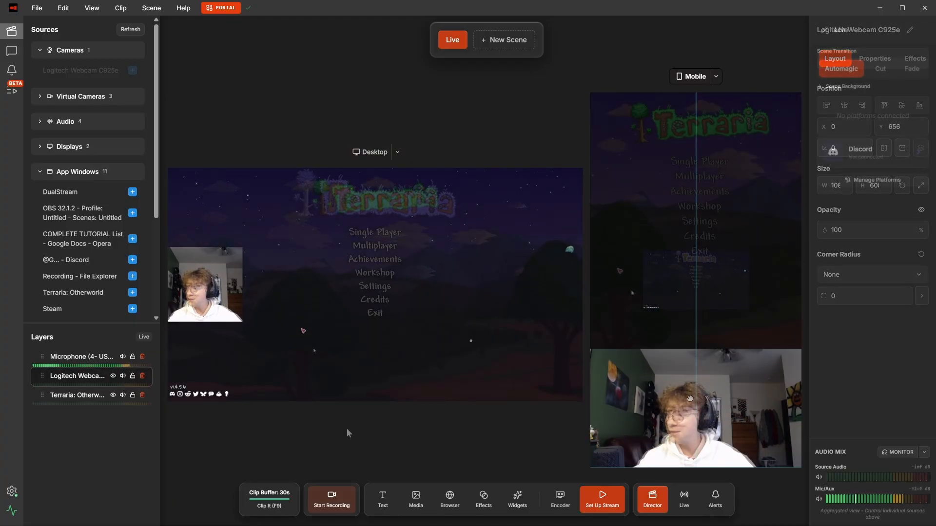
# Step: Apply a white Border effect to the webcam on the desktop canvas
pyautogui.click(180, 274)
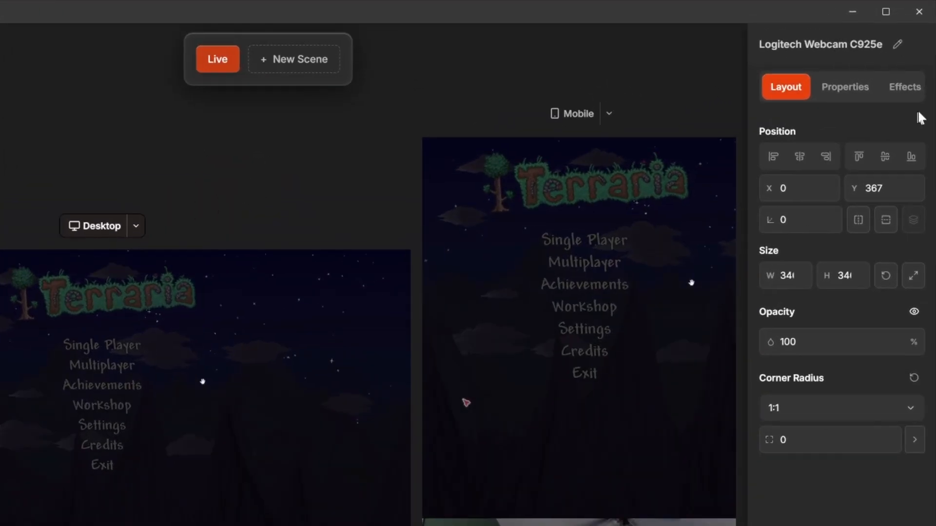
pyautogui.click(914, 93)
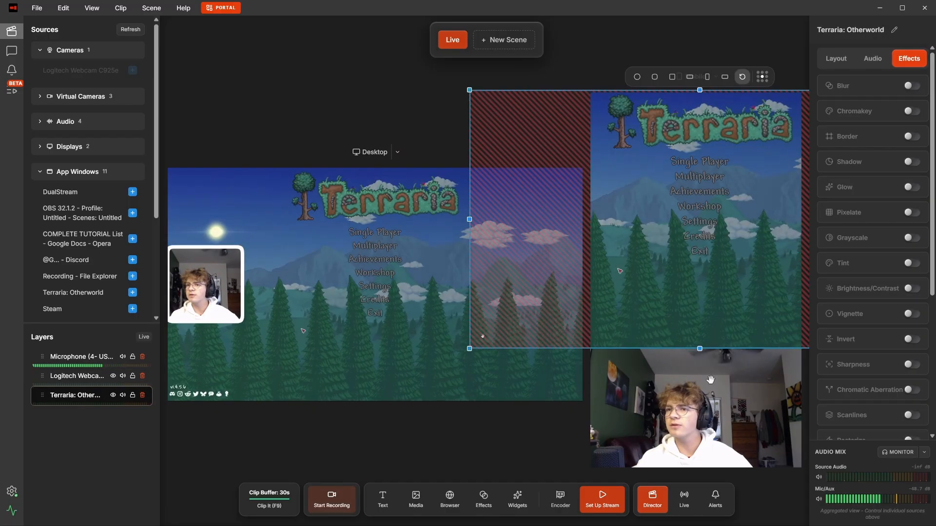
pyautogui.click(604, 414)
pyautogui.click(505, 432)
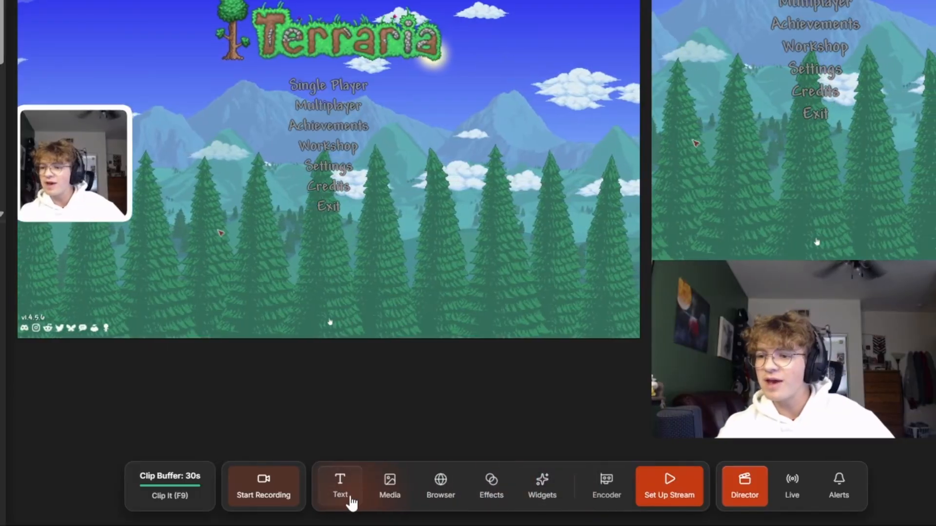
# Step: Examine the font, size, color and outline options for a new text source
pyautogui.click(349, 499)
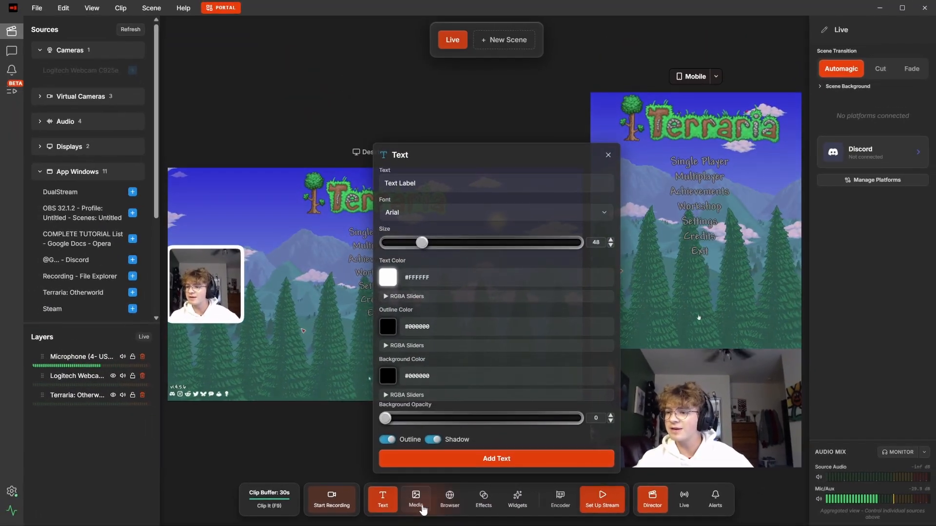
# Step: Add the local image Battling Bacon Hand.png, move it to the desktop canvas's right side, and delete it
pyautogui.click(400, 500)
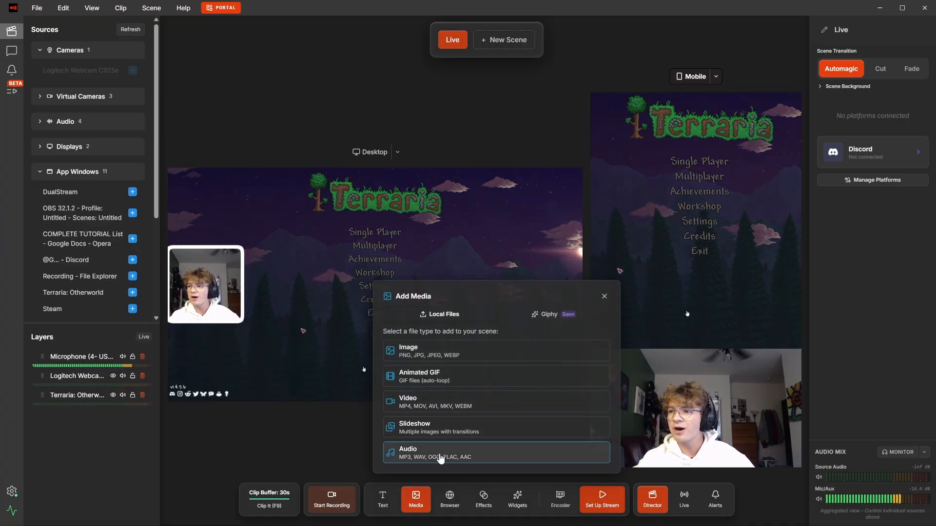
pyautogui.click(424, 372)
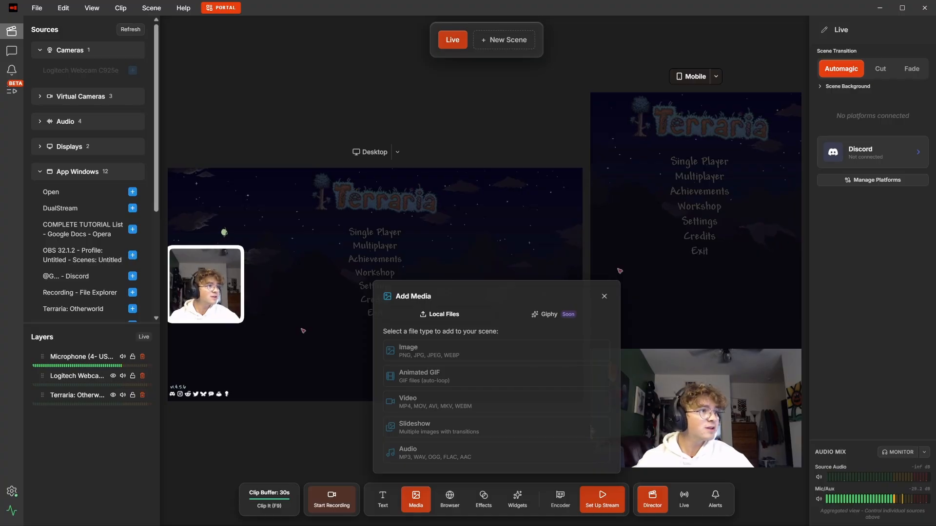
pyautogui.doubleClick(165, 302)
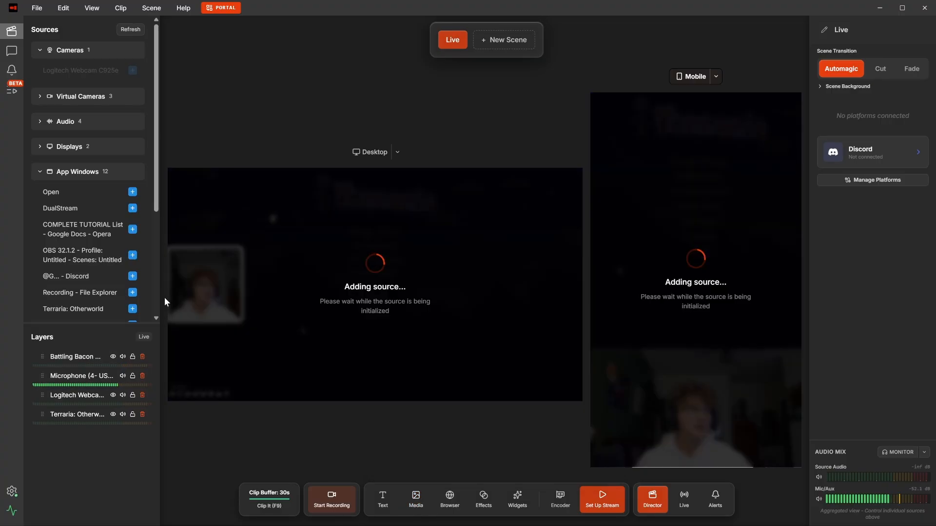
pyautogui.moveTo(372, 303); pyautogui.dragTo(510, 302)
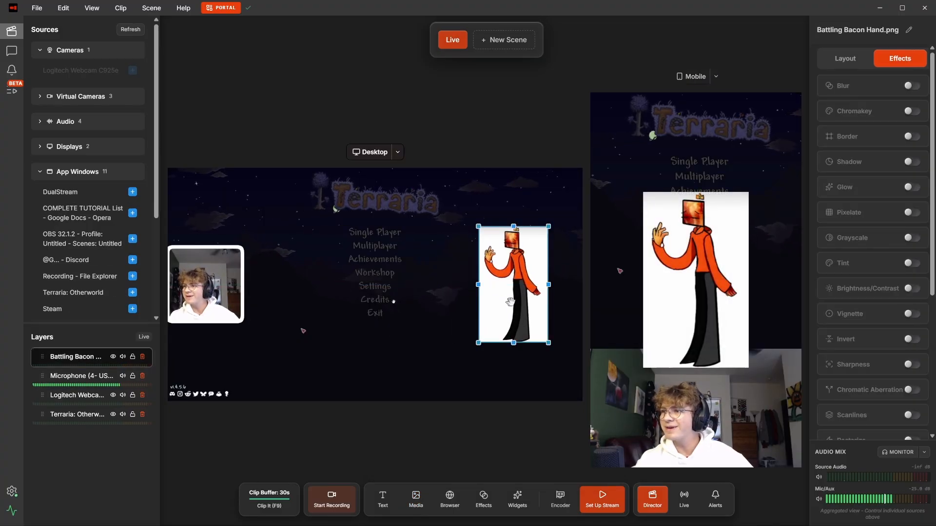
pyautogui.scroll(-2, 884, 363)
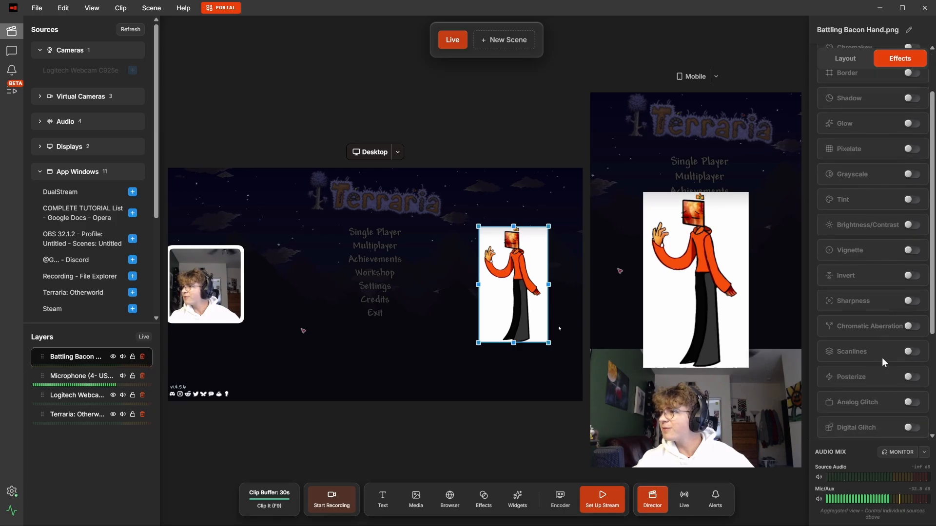
pyautogui.press('Delete')
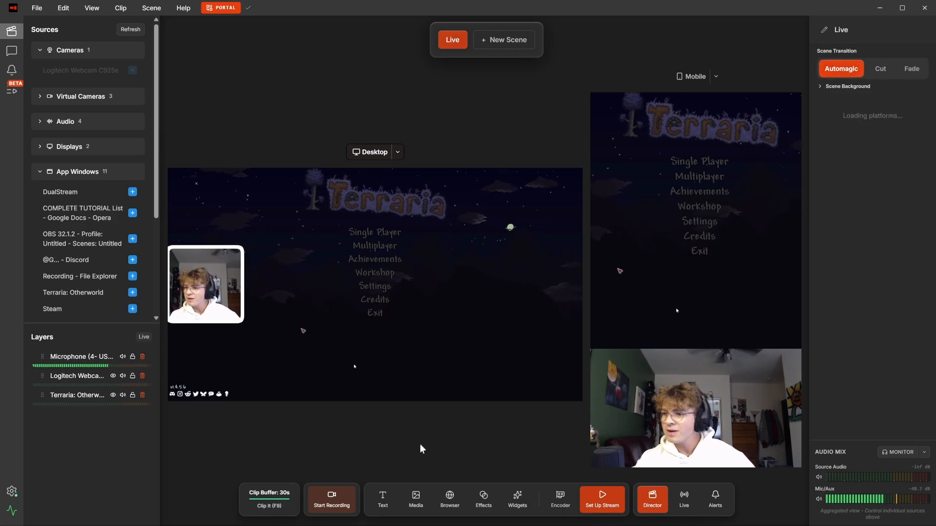
pyautogui.click(450, 496)
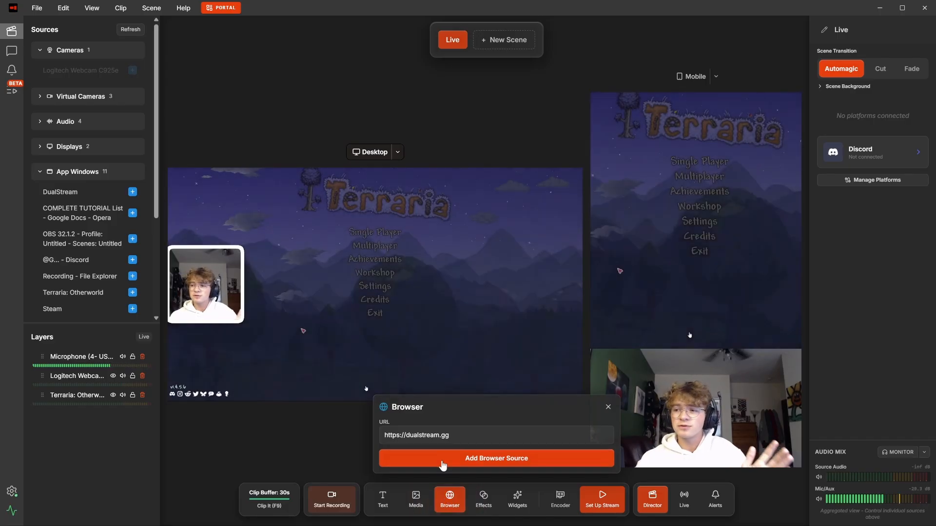
pyautogui.click(443, 461)
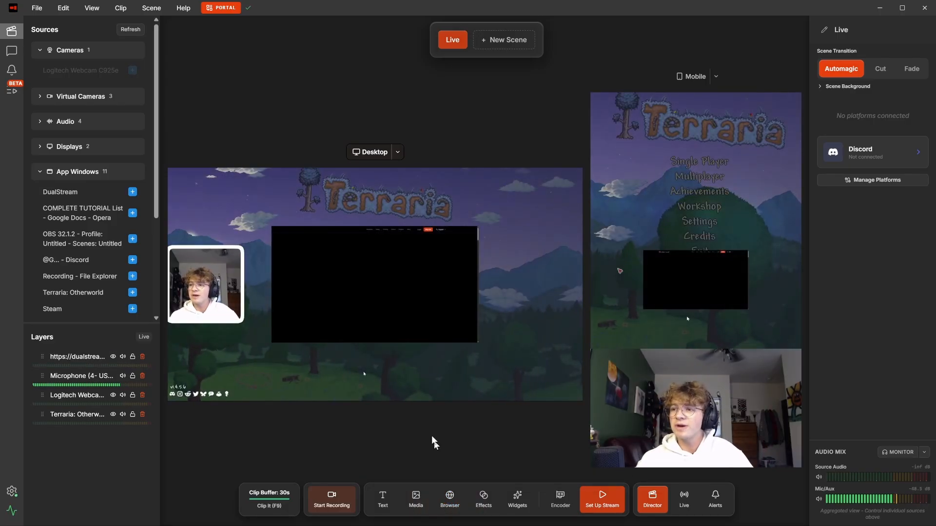
pyautogui.click(422, 290)
pyautogui.moveTo(421, 290); pyautogui.dragTo(485, 282)
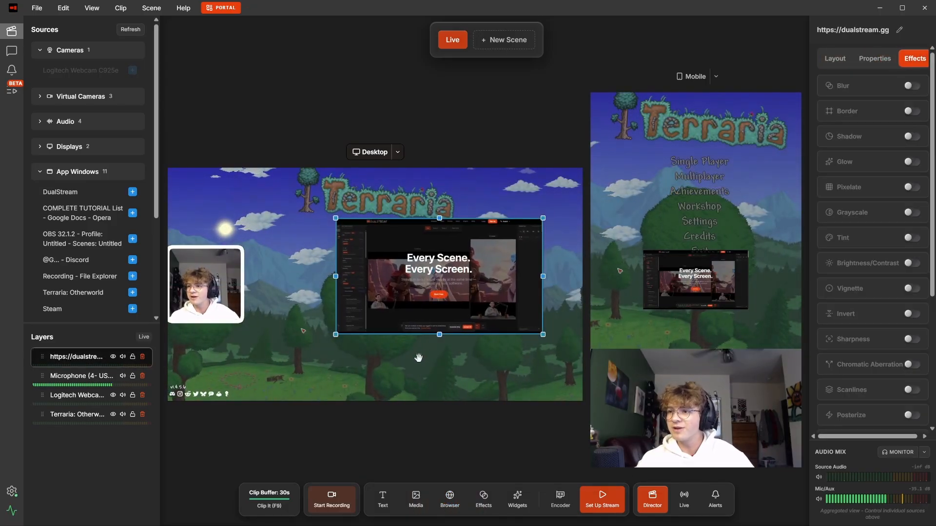
pyautogui.press('Delete')
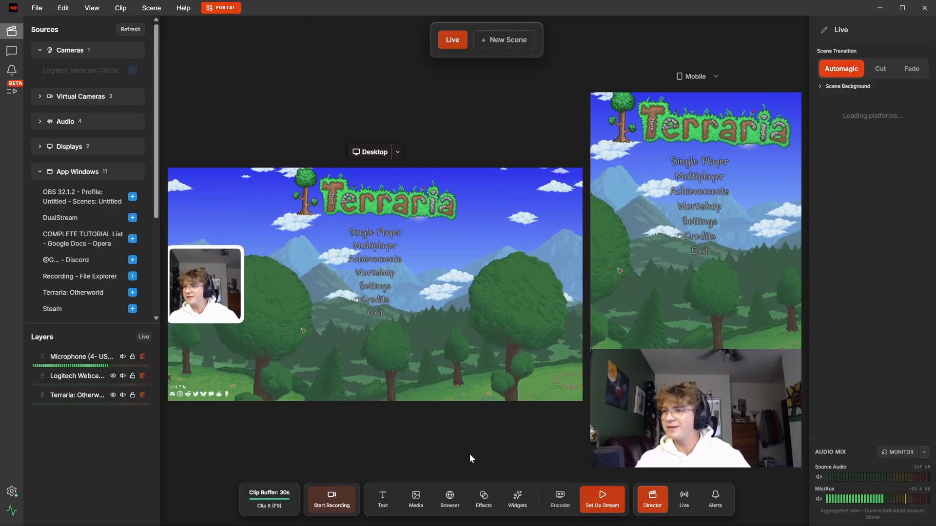
# Step: Add a Blur effect region to the scene, move it toward the desktop canvas's left side, and delete it
pyautogui.click(482, 497)
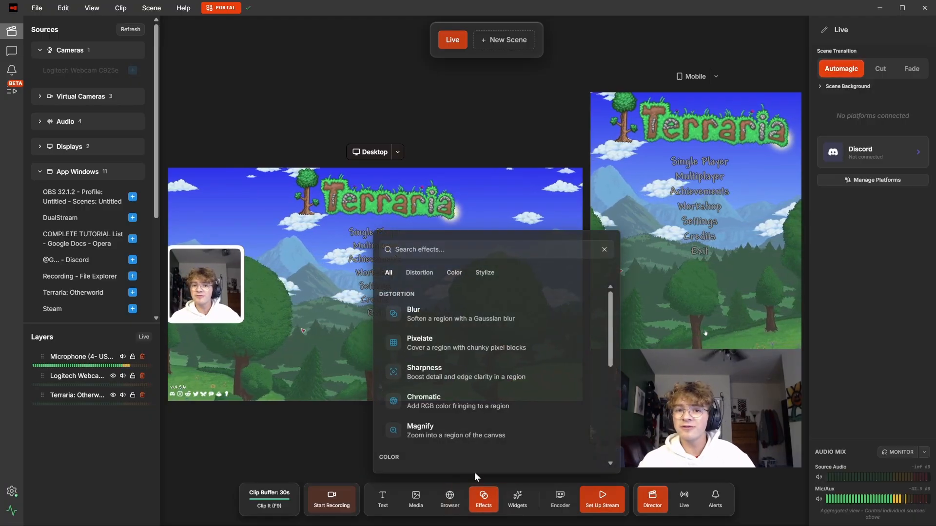
pyautogui.click(452, 315)
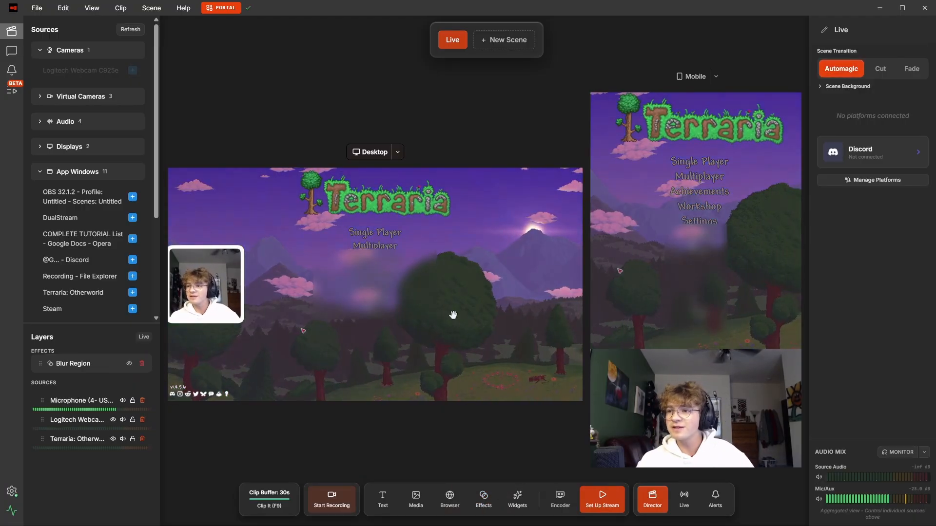
pyautogui.click(406, 298)
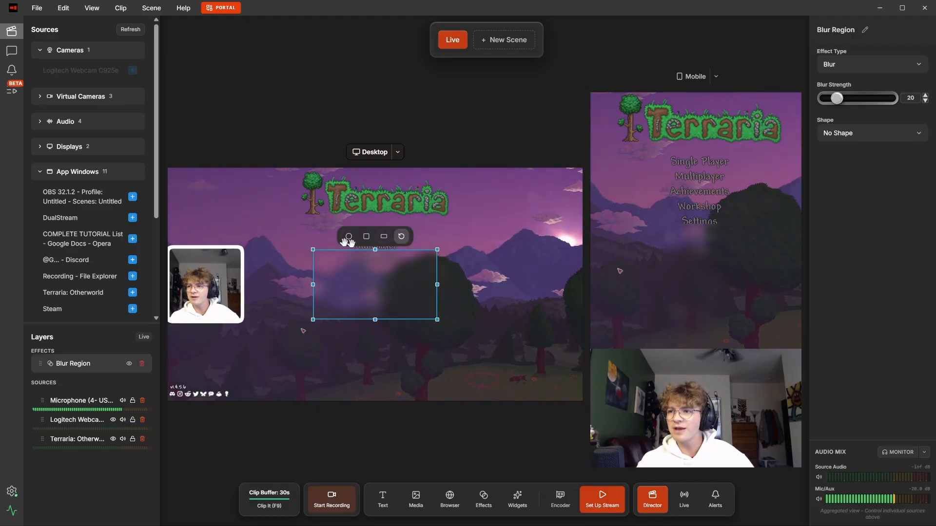
pyautogui.moveTo(390, 299); pyautogui.dragTo(282, 302)
pyautogui.click(400, 412)
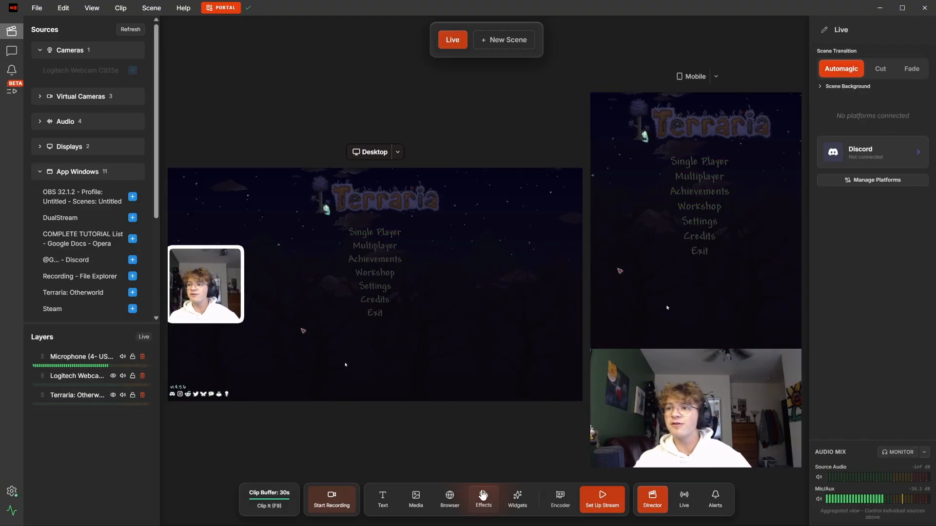
# Step: Add a Chatter Box widget and move it below the webcam on the desktop canvas
pyautogui.click(520, 502)
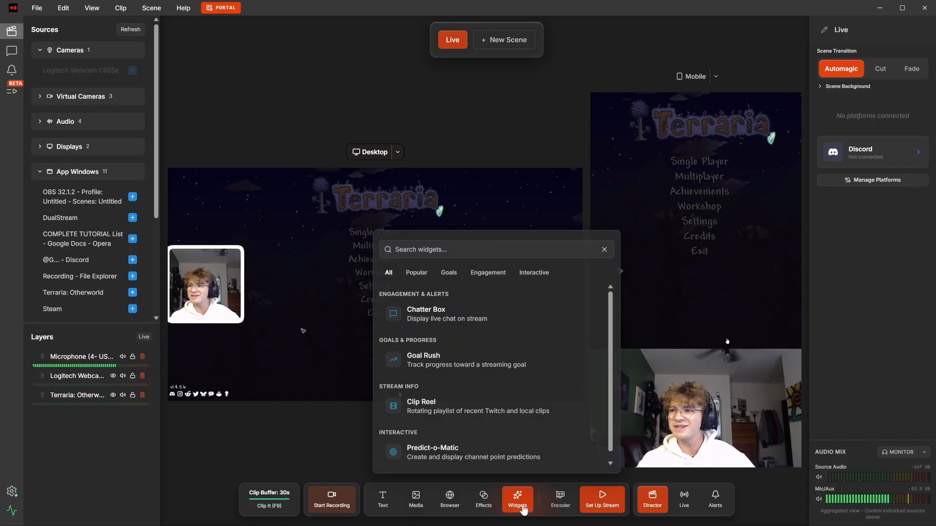
pyautogui.click(455, 317)
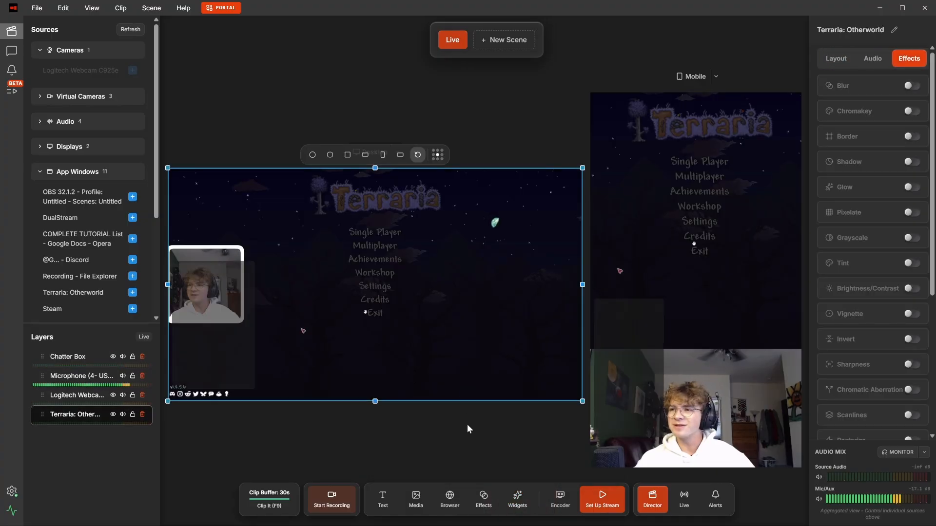
pyautogui.click(466, 424)
pyautogui.click(220, 340)
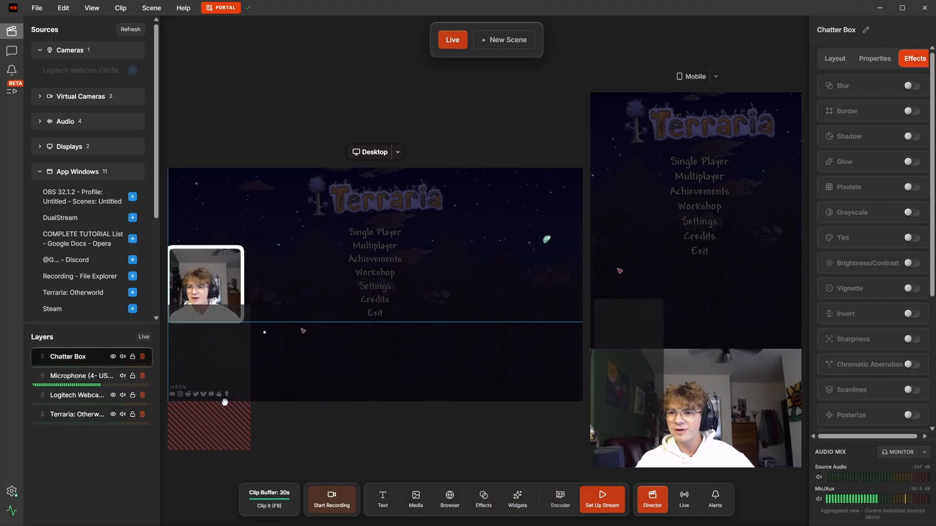
pyautogui.click(310, 429)
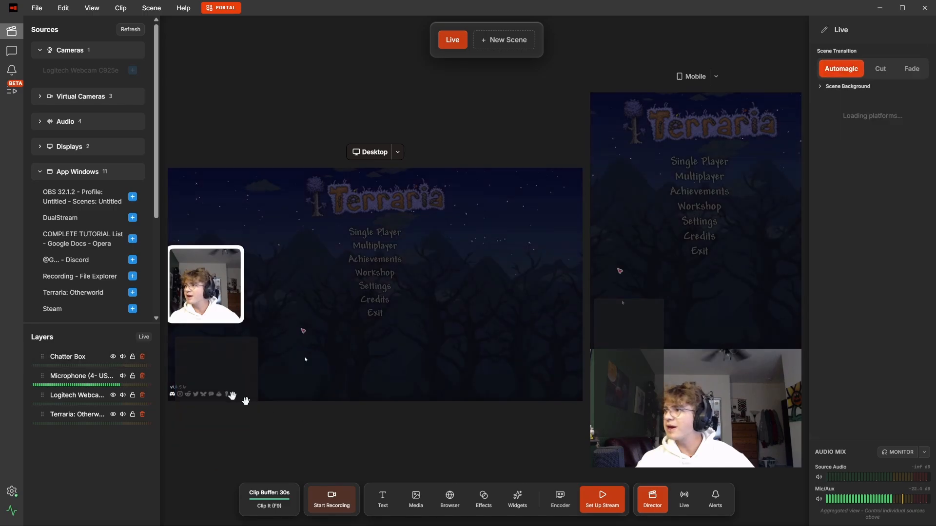
# Step: Examine the Chatter Box widget's chat display, filter, typography, color, layout and special message style properties
pyautogui.click(243, 396)
pyautogui.click(865, 61)
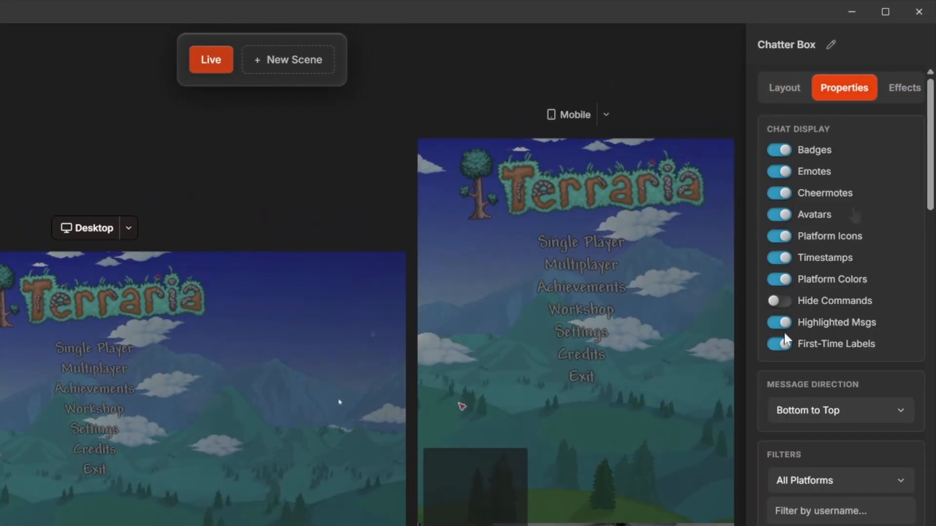
pyautogui.scroll(-2, 787, 336)
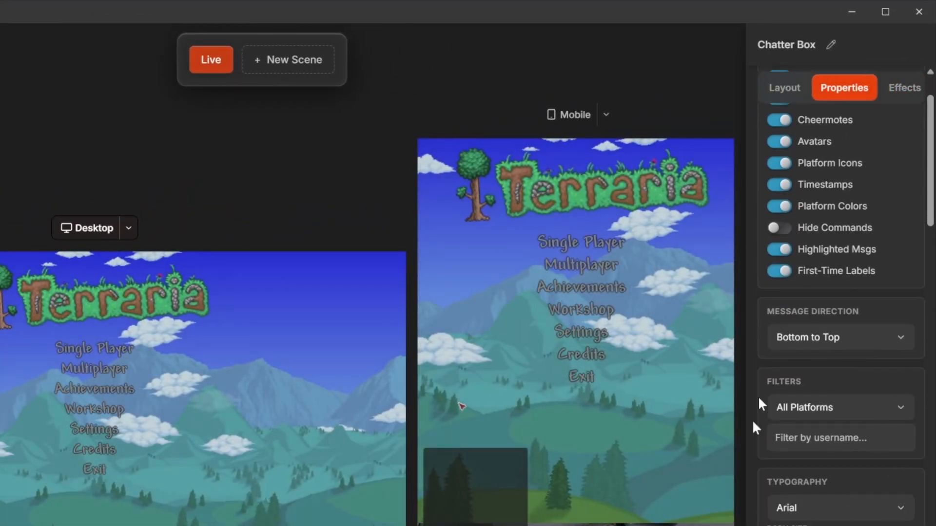
pyautogui.scroll(-5, 758, 396)
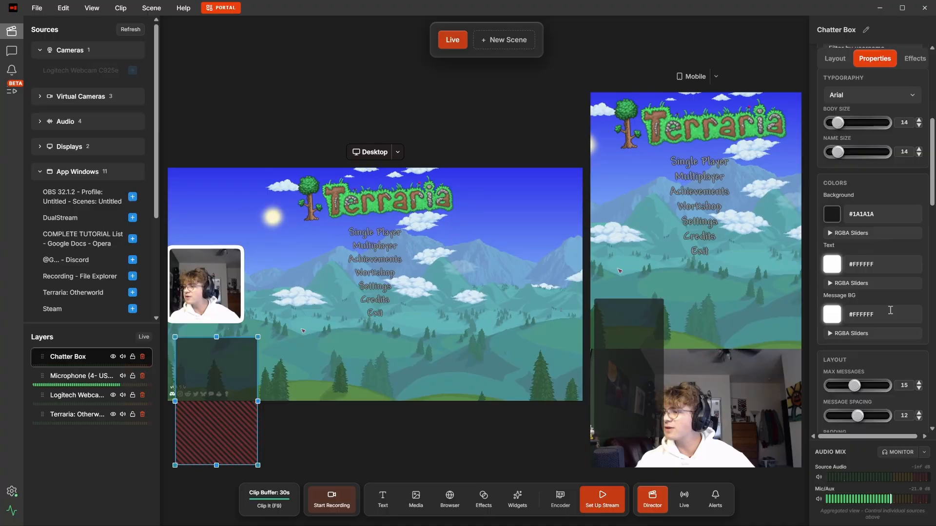
pyautogui.scroll(-10, 890, 310)
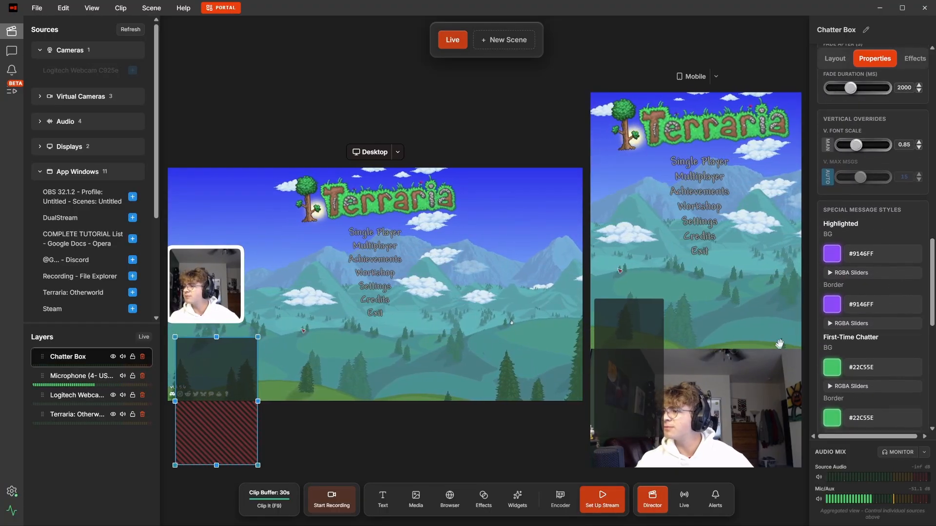
pyautogui.click(492, 447)
# Step: Add a Goal Rush widget, place it in the desktop canvas's upper-right area at about X 1466, Y 45, and view its properties
pyautogui.click(513, 500)
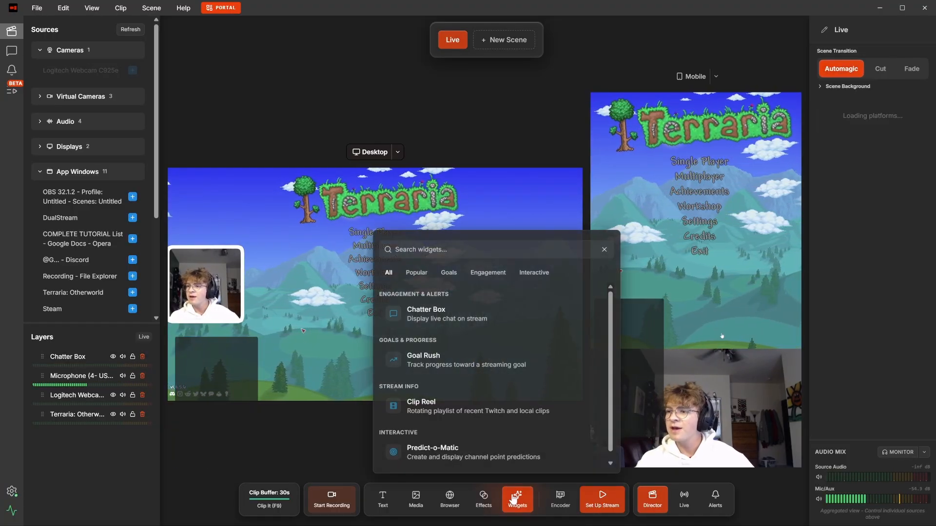
pyautogui.click(414, 302)
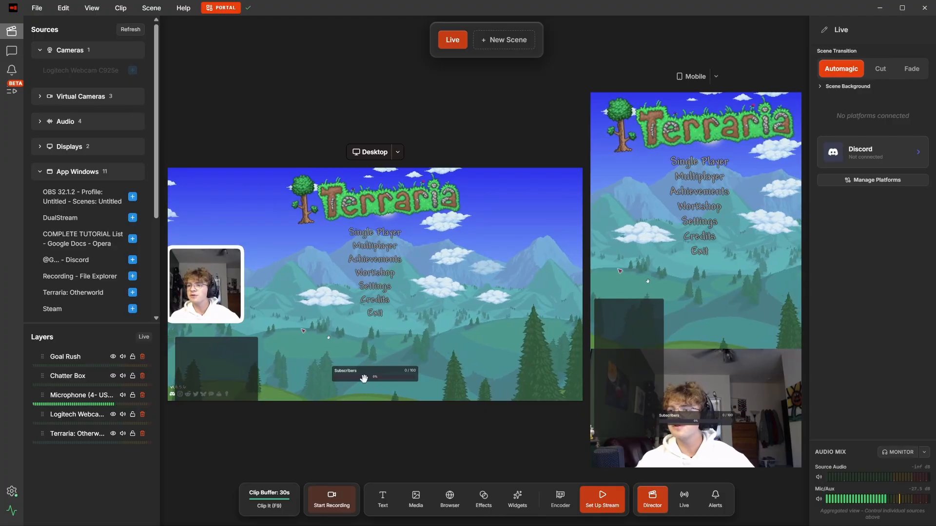
pyautogui.moveTo(369, 391); pyautogui.dragTo(517, 191)
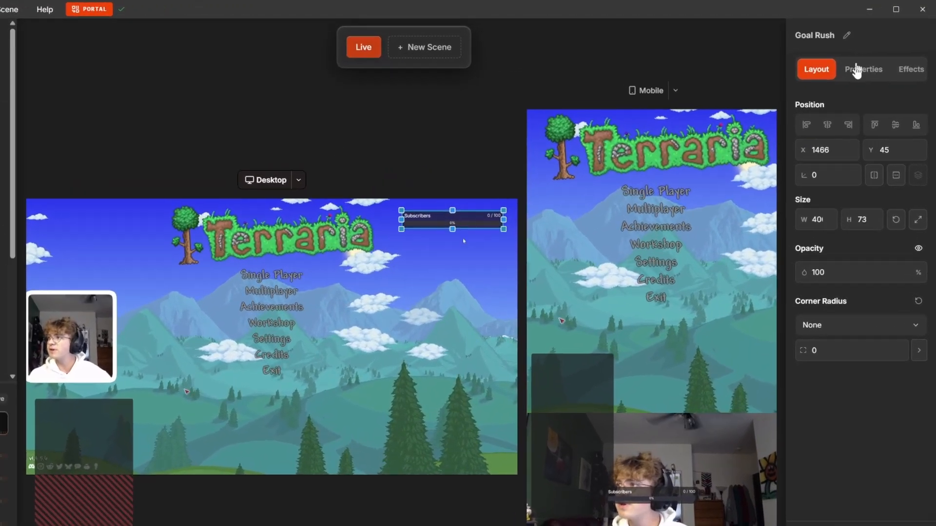
pyautogui.click(858, 70)
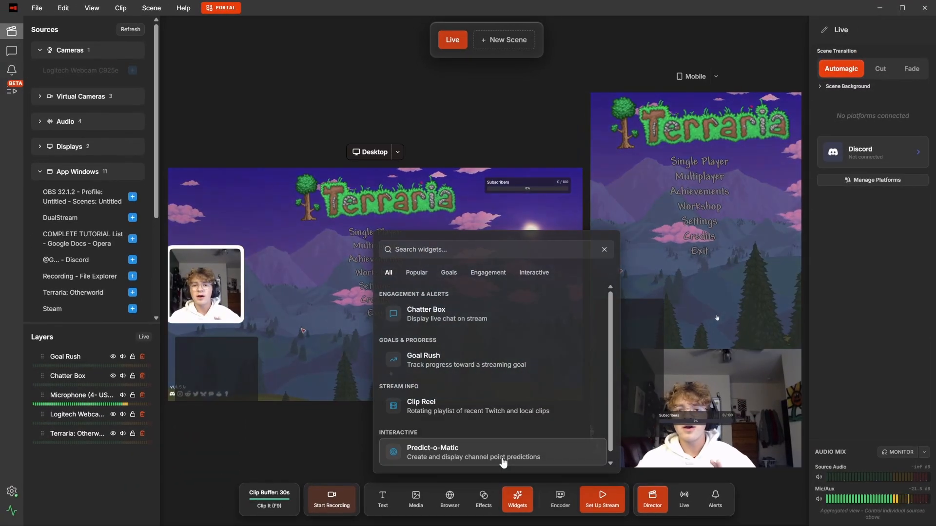
# Step: Add a Predict-o-Matic widget in the desktop canvas's lower-right area and preview it with a sample prediction
pyautogui.click(481, 483)
pyautogui.moveTo(382, 353); pyautogui.dragTo(496, 356)
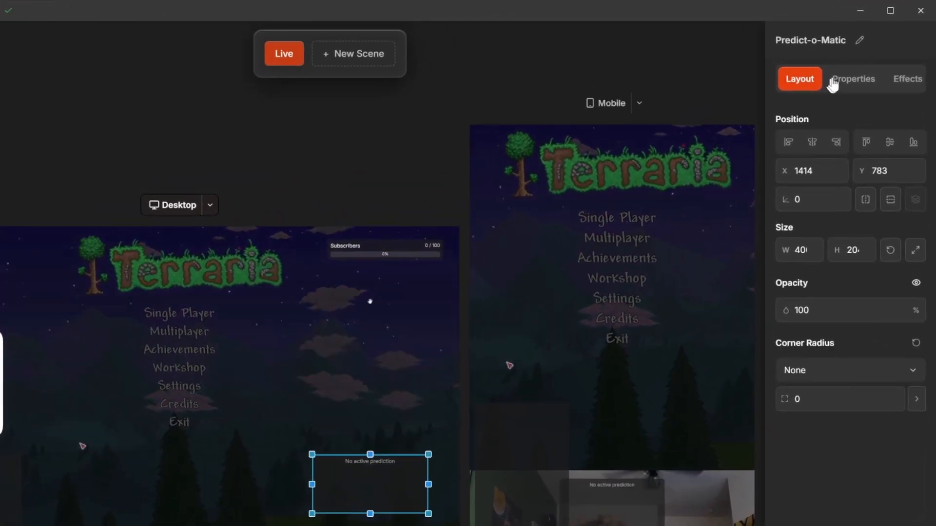
pyautogui.click(874, 58)
pyautogui.scroll(-12, 814, 378)
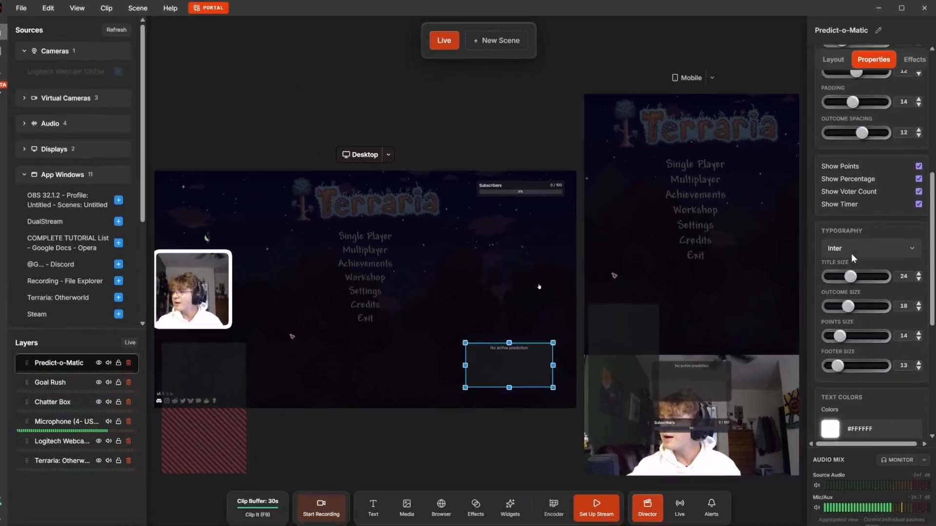
pyautogui.click(858, 417)
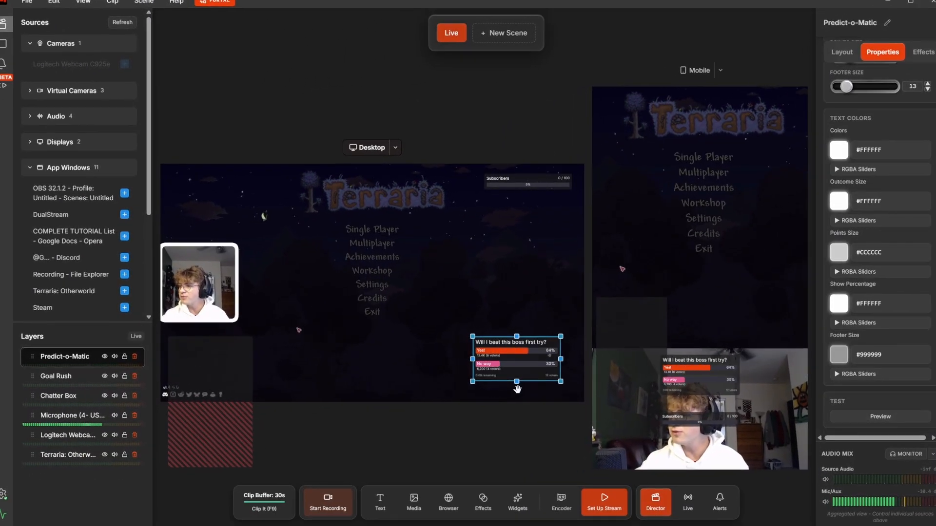
pyautogui.click(505, 369)
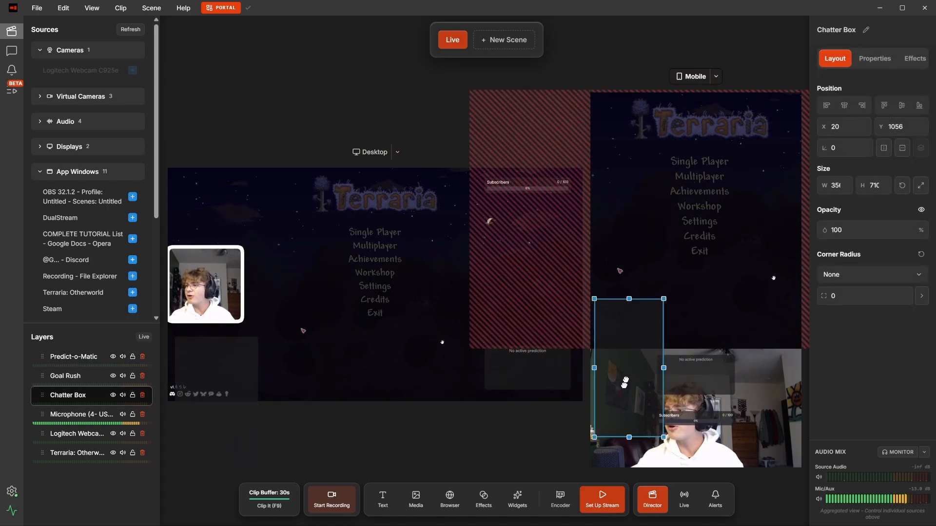
# Step: Move the Chatter Box, Predict-o-Matic and Goal Rush widgets above the webcam on the mobile canvas
pyautogui.moveTo(625, 382); pyautogui.dragTo(622, 303)
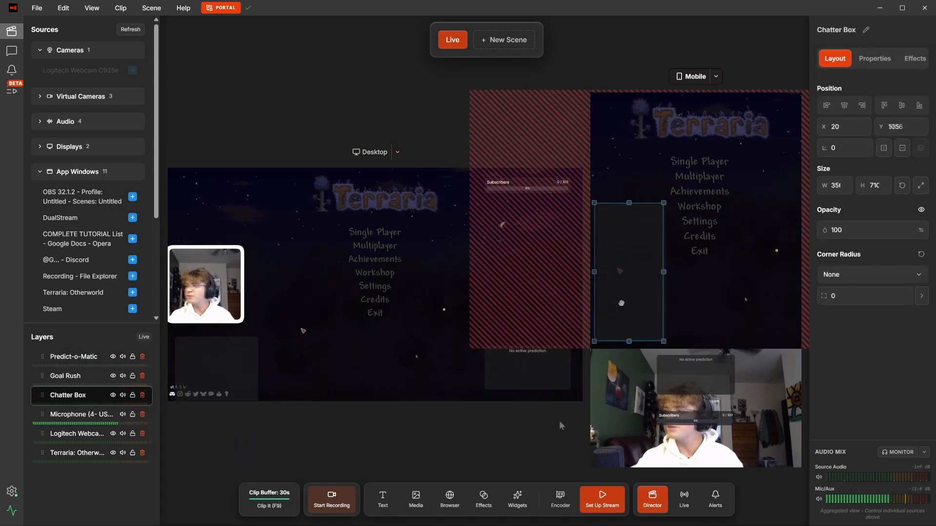
pyautogui.moveTo(697, 368); pyautogui.dragTo(711, 293)
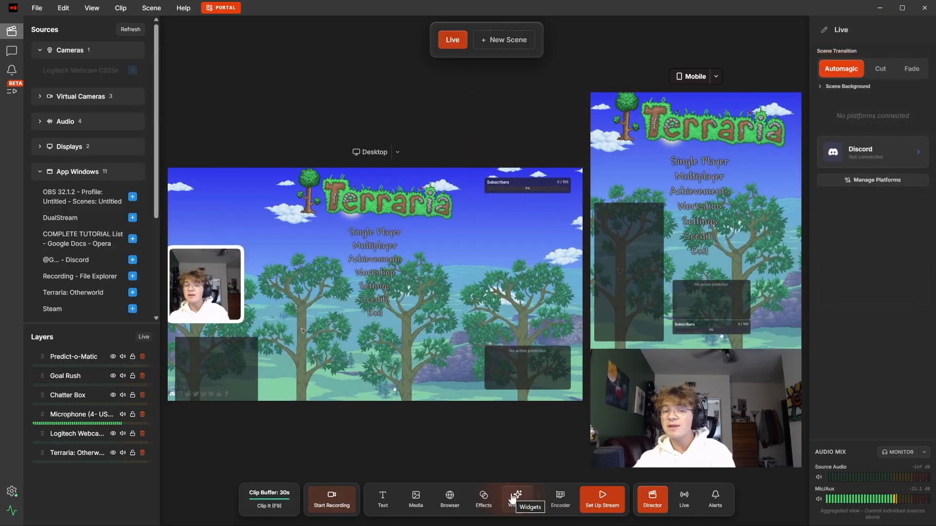
# Step: Add a Clip Reel widget, shrink it, and place it above the prediction widget on the desktop canvas at about X 1457, Y 553
pyautogui.click(512, 498)
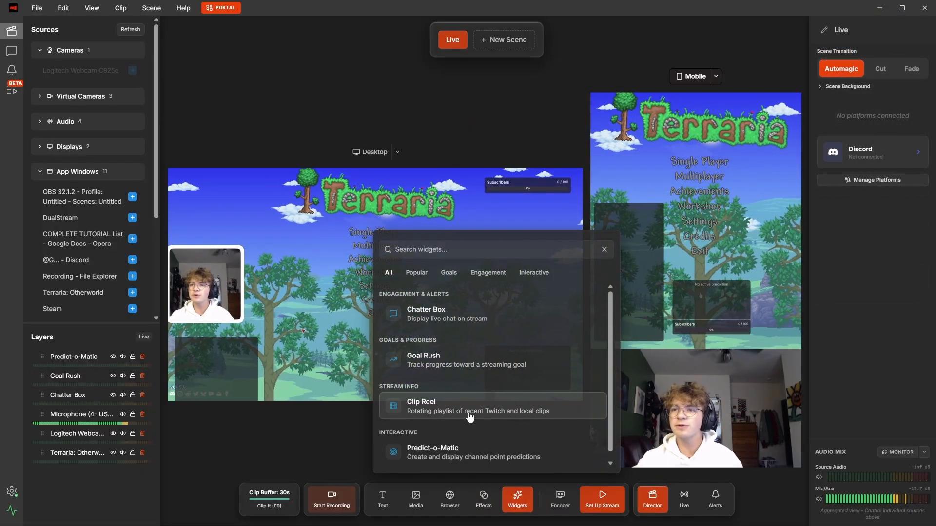
pyautogui.click(469, 412)
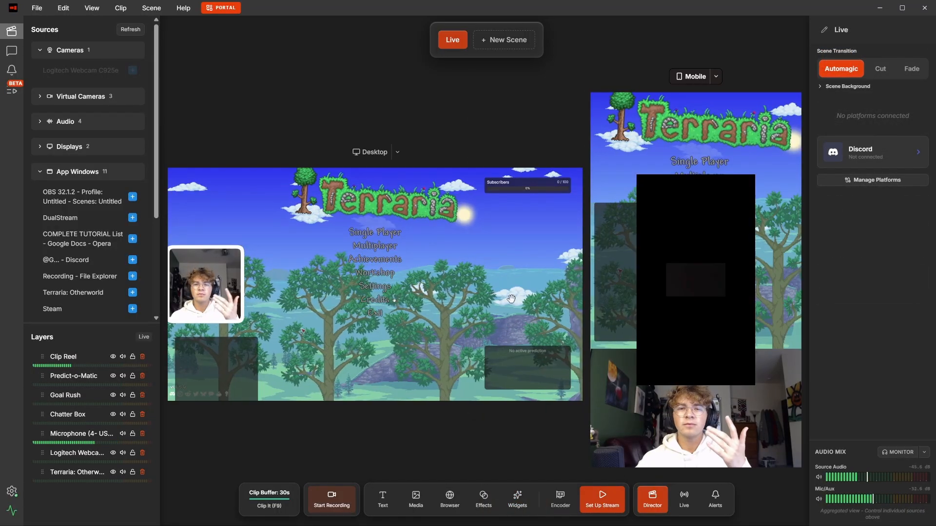
pyautogui.click(468, 293)
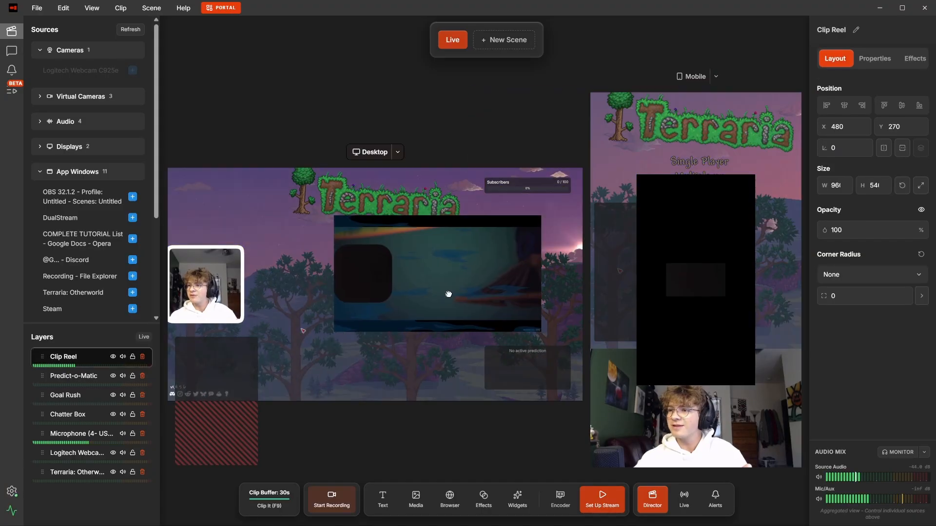
pyautogui.moveTo(469, 294); pyautogui.dragTo(391, 249)
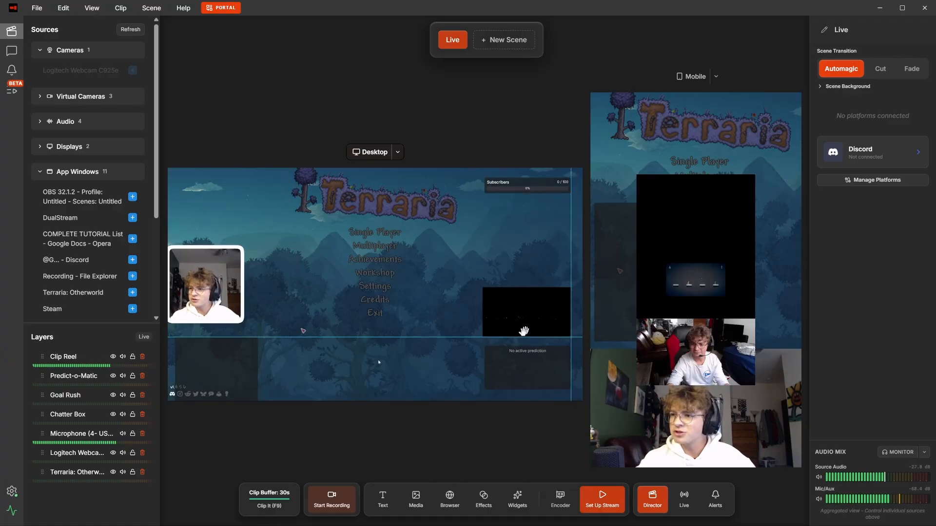
# Step: Examine the Clip Reel's playback properties and its clip library, and delete the widget from the scene
pyautogui.click(517, 304)
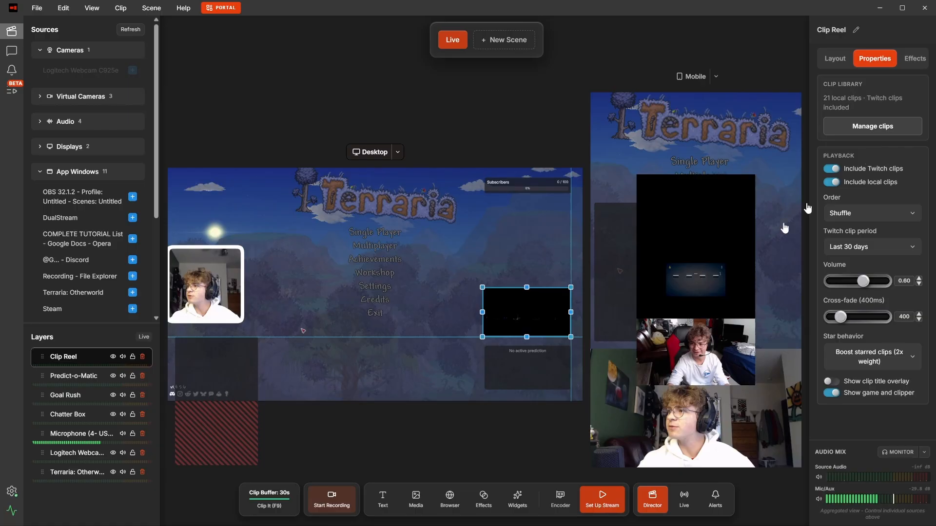
pyautogui.click(872, 126)
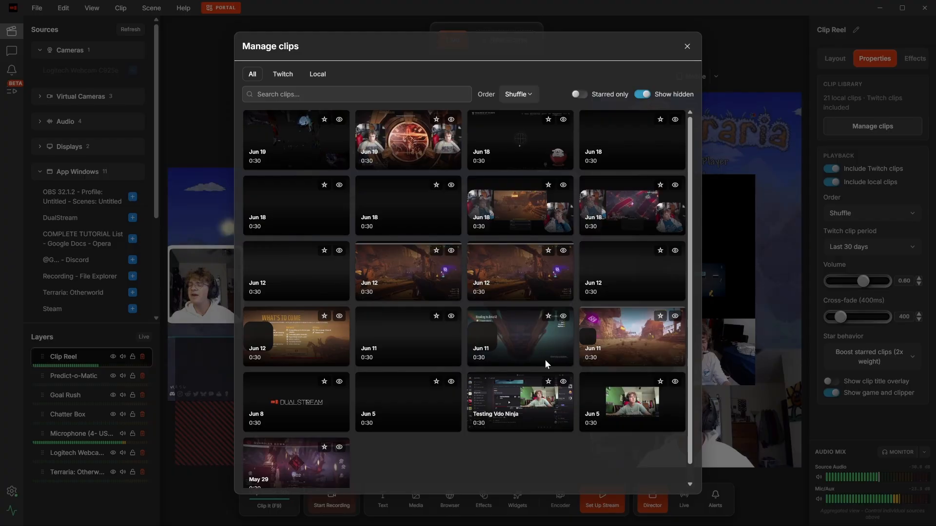
pyautogui.click(688, 46)
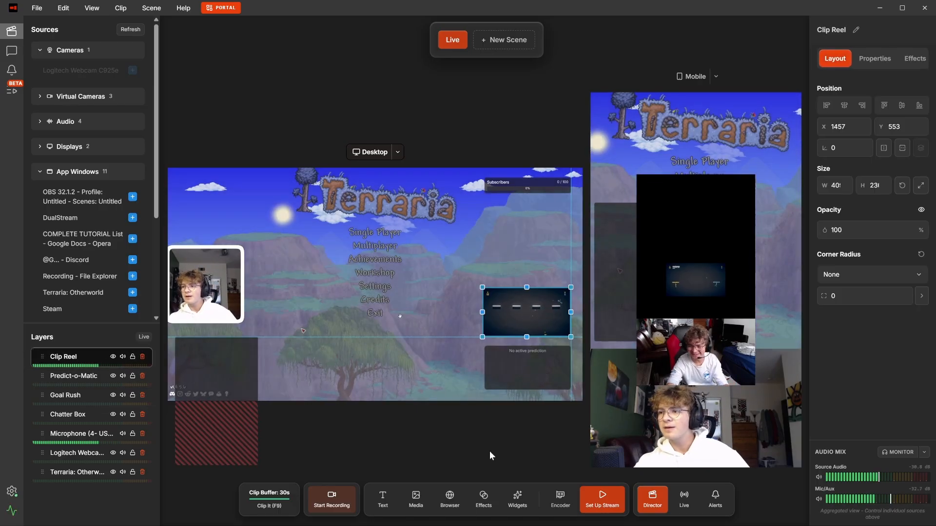
pyautogui.press('Delete')
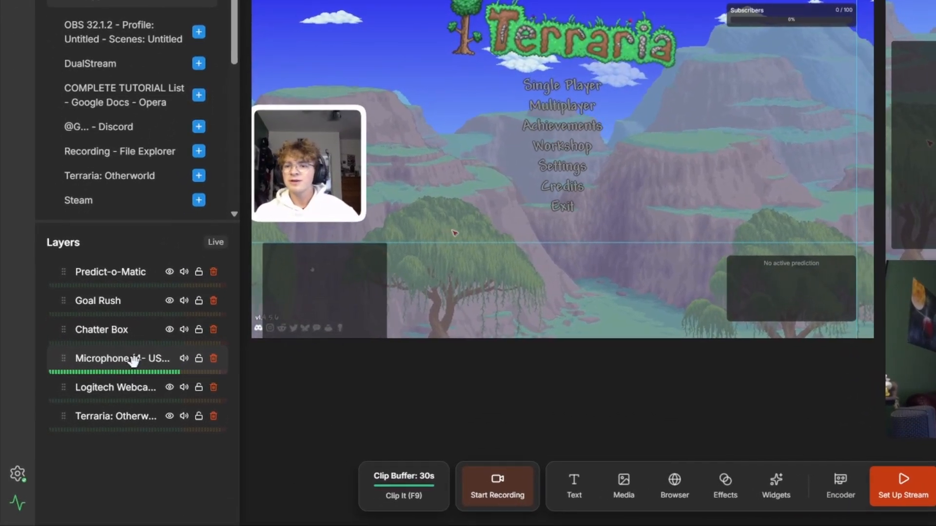
# Step: Enable Auto Level, Noise Gate, Noise Suppression and High-Pass Filter for the microphone layer
pyautogui.click(95, 409)
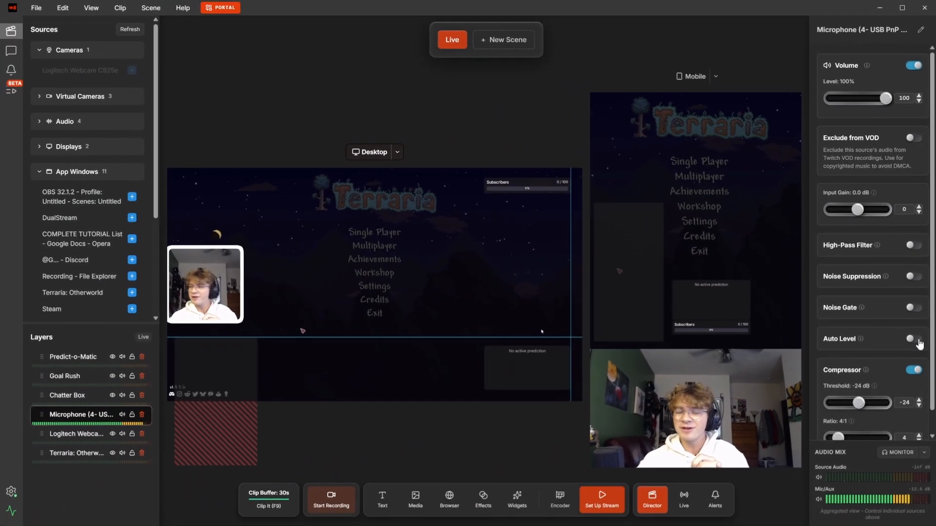
pyautogui.click(918, 341)
pyautogui.click(914, 307)
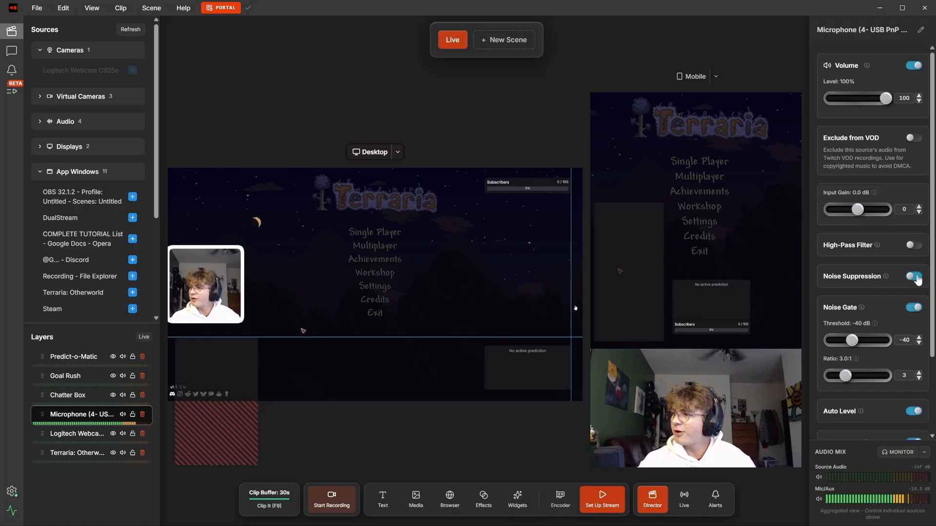
pyautogui.click(917, 278)
pyautogui.click(914, 246)
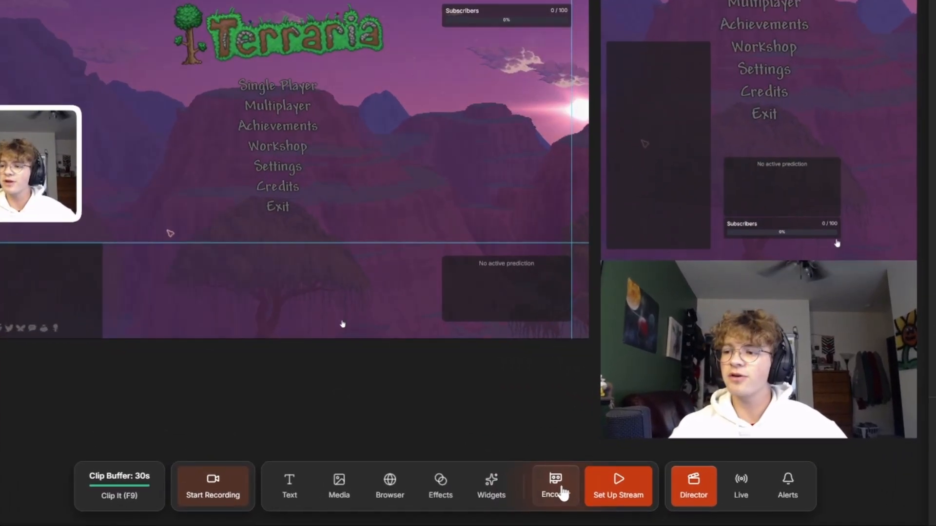
# Step: Examine the encoder's Custom profile with its advanced settings, and switch the profile back to Magic
pyautogui.click(558, 502)
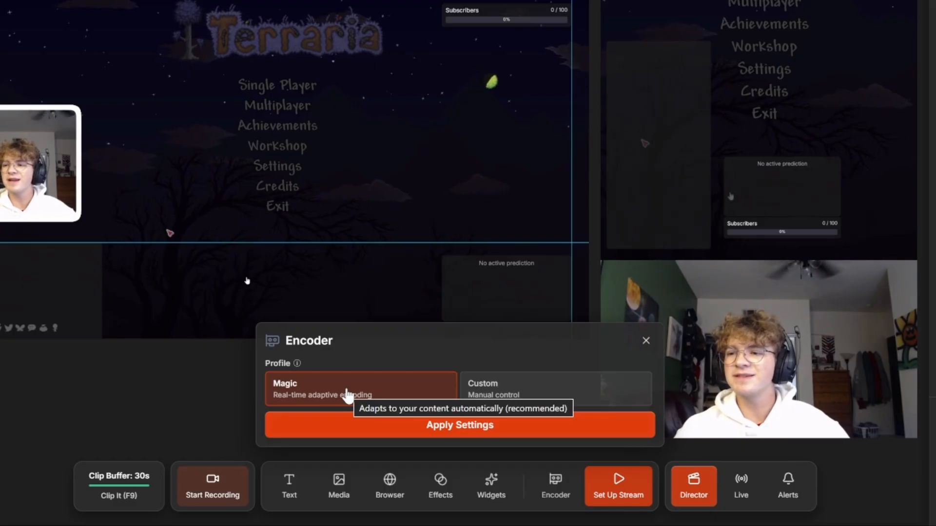
pyautogui.click(525, 404)
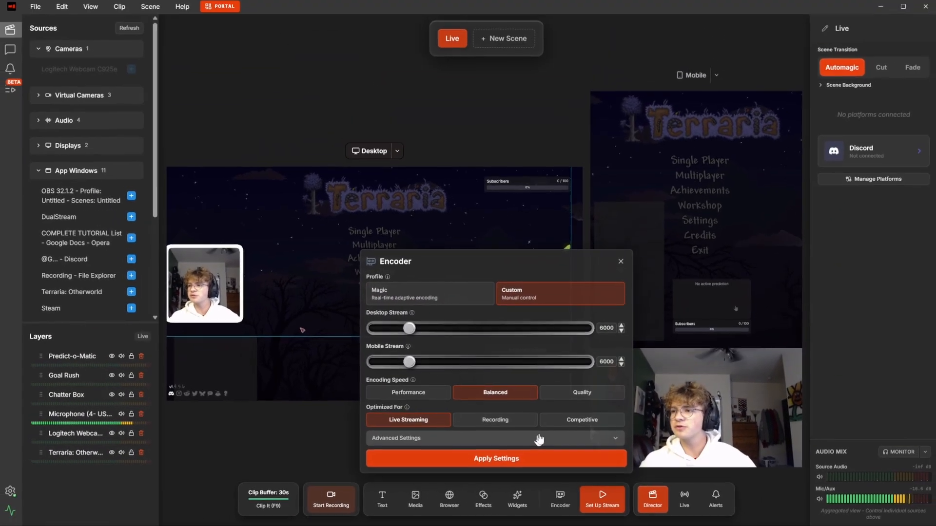
pyautogui.click(536, 438)
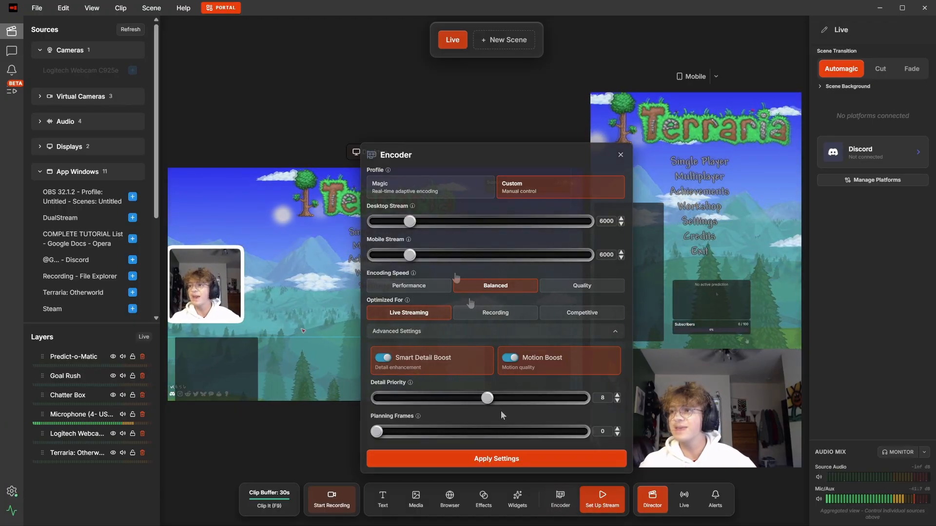
pyautogui.click(403, 192)
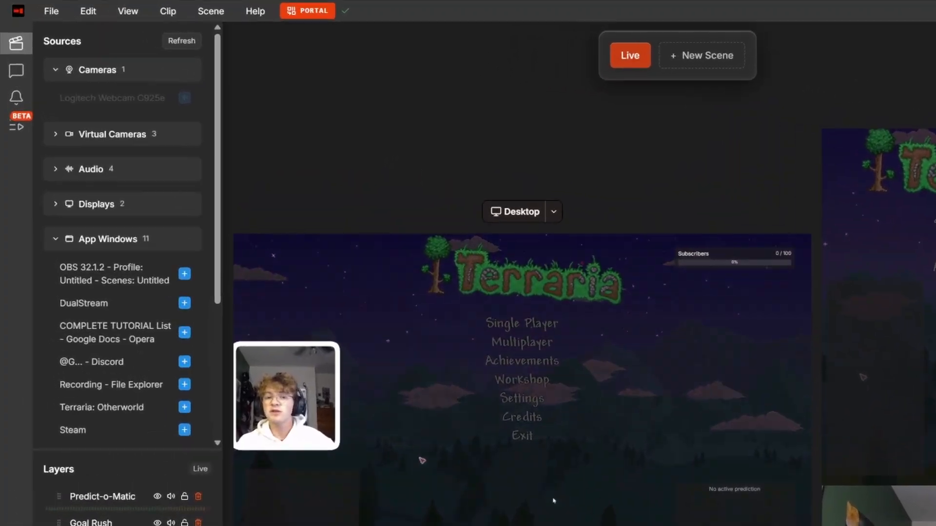
# Step: Set the workspace view to show only the desktop canvas
pyautogui.click(139, 13)
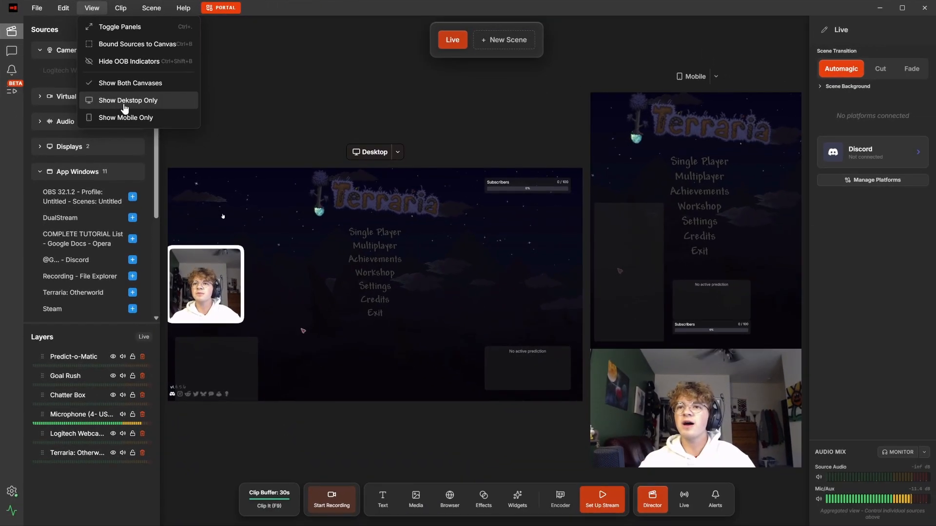
pyautogui.click(192, 151)
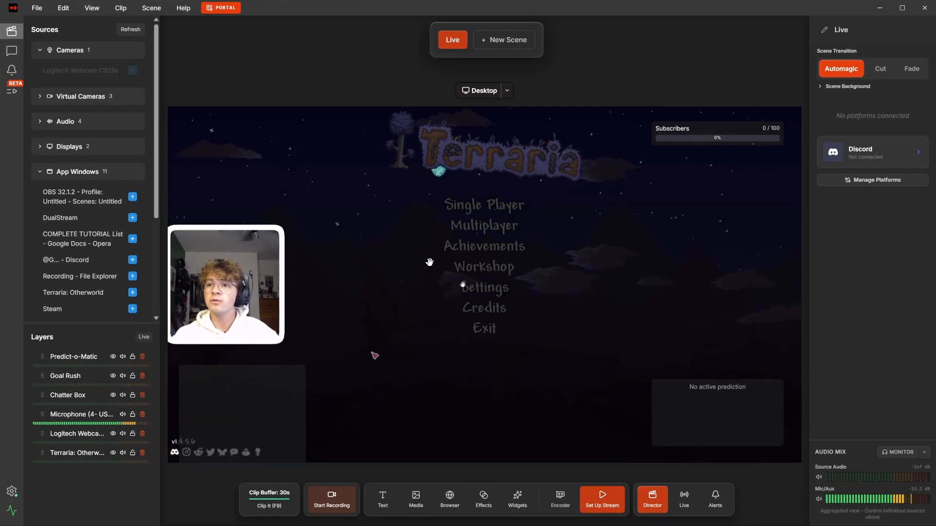
# Step: Set the workspace view to show only the mobile canvas, and switch it back to showing both canvases
pyautogui.click(92, 8)
pyautogui.click(136, 118)
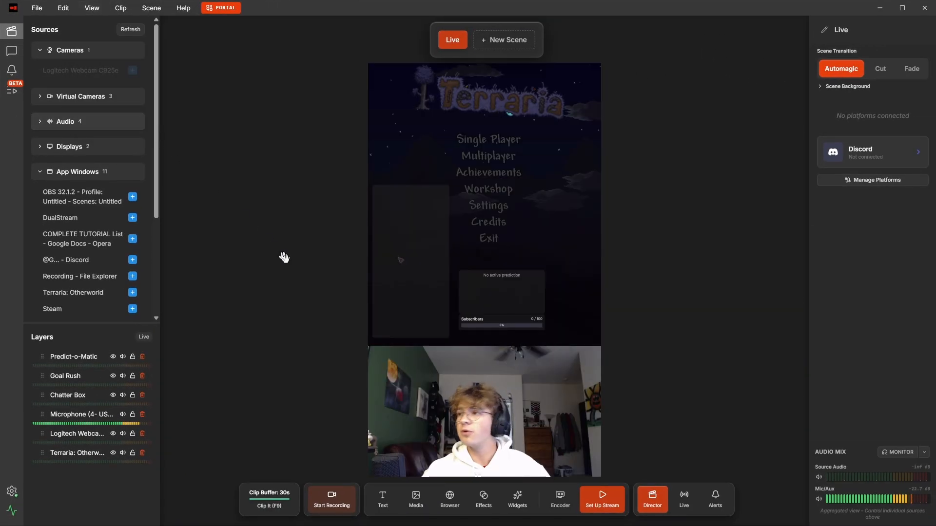
pyautogui.click(93, 8)
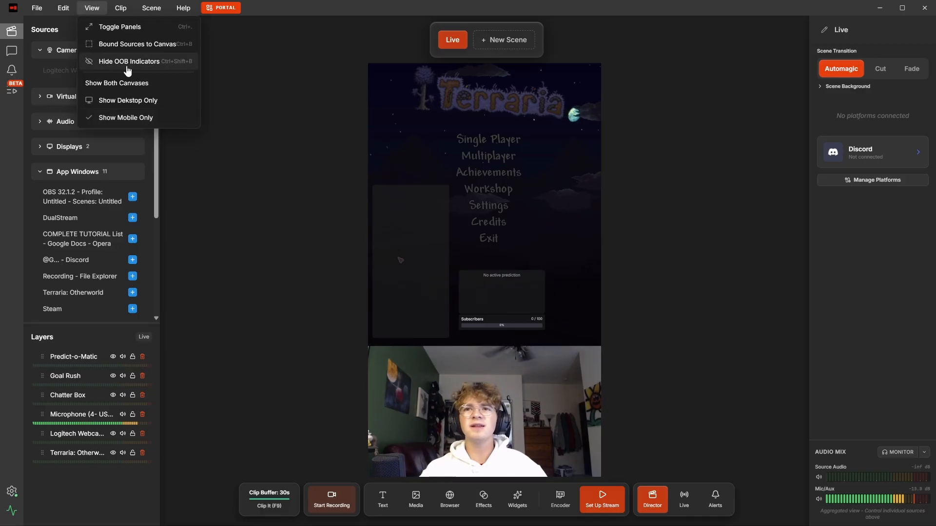
pyautogui.click(125, 83)
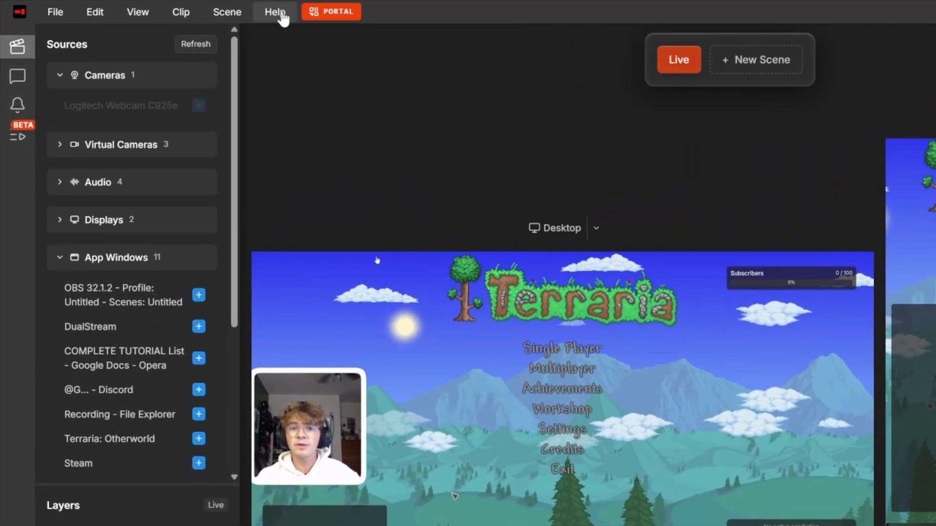
# Step: Start the guided Welcome Tour, read through its first tips up to the Desktop preview, and dismiss it
pyautogui.click(189, 10)
pyautogui.moveTo(298, 39)
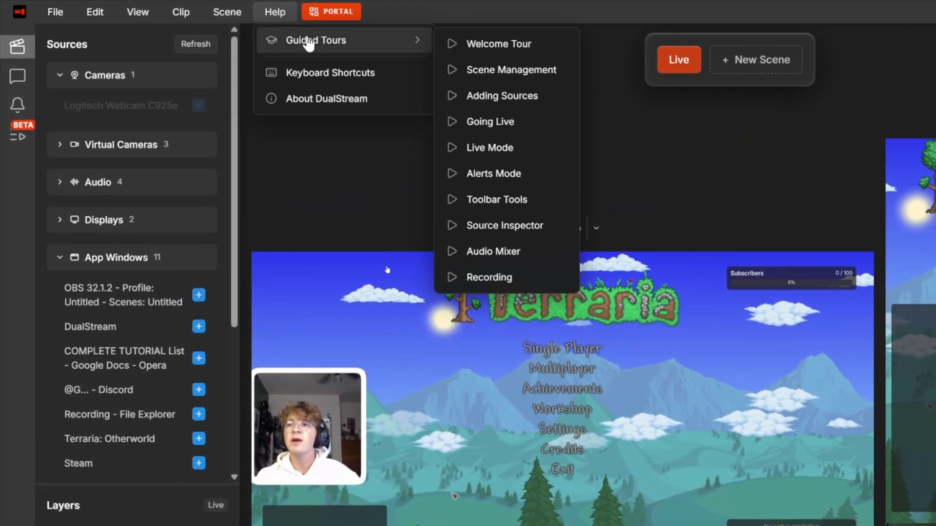
pyautogui.click(495, 43)
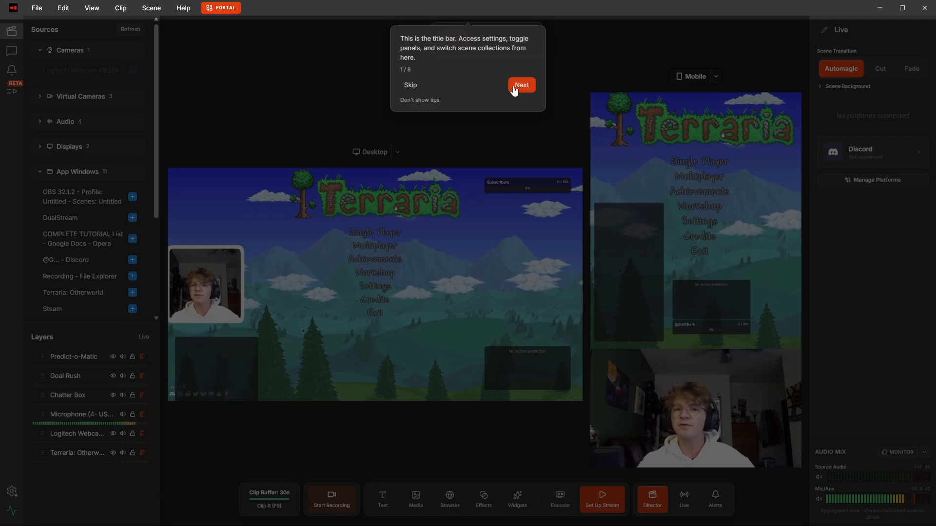
pyautogui.click(521, 85)
pyautogui.click(156, 291)
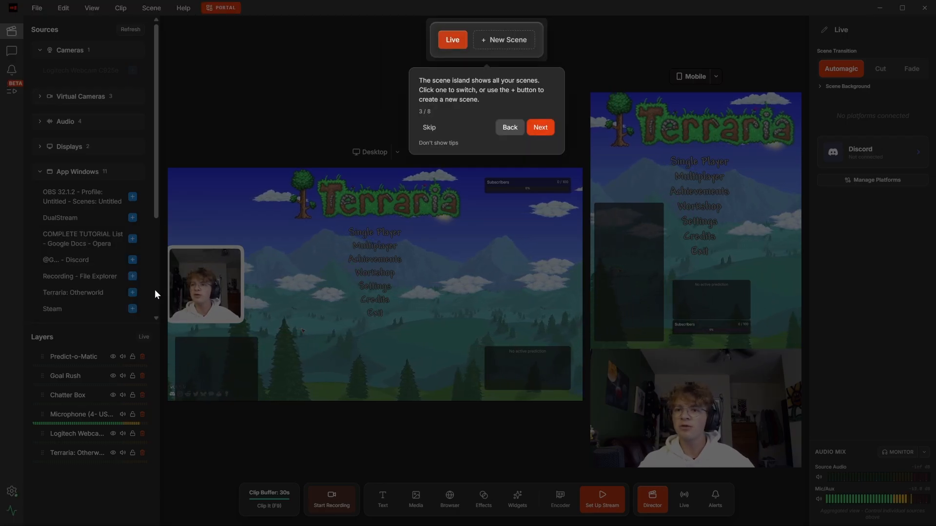
pyautogui.click(538, 128)
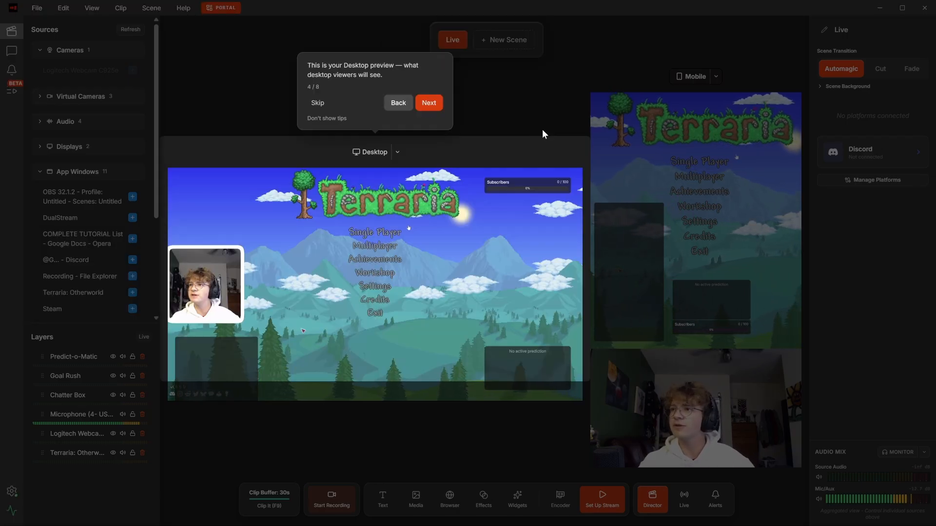
pyautogui.click(330, 119)
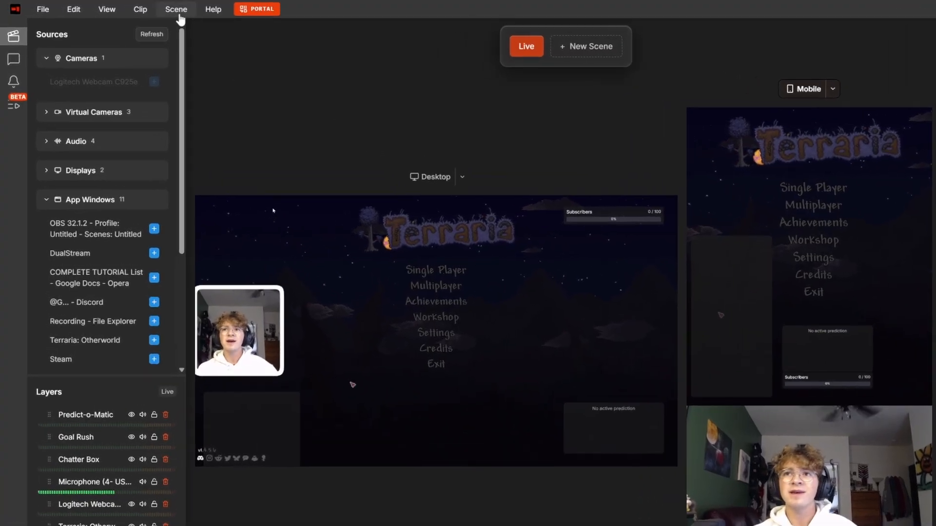
# Step: Save the Live scene as a recipe named Recipe 2 in the Custom category
pyautogui.click(151, 9)
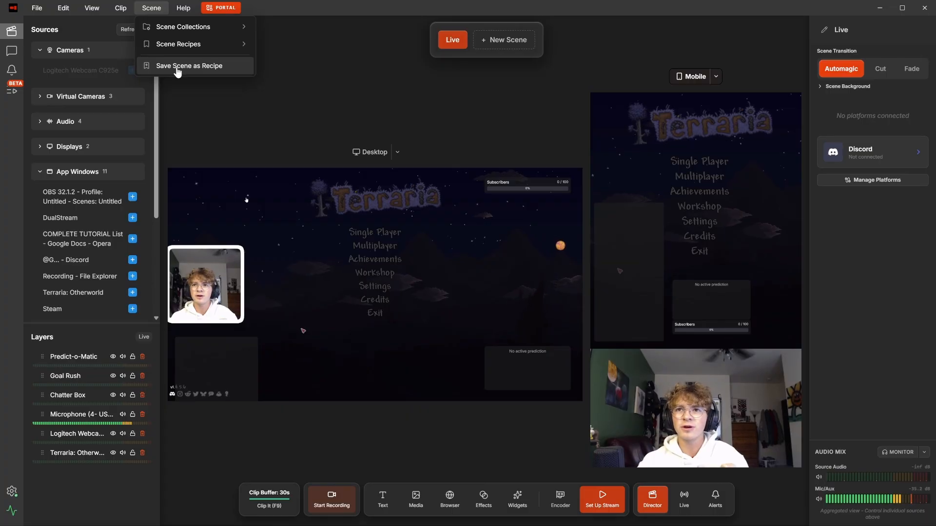
pyautogui.click(177, 68)
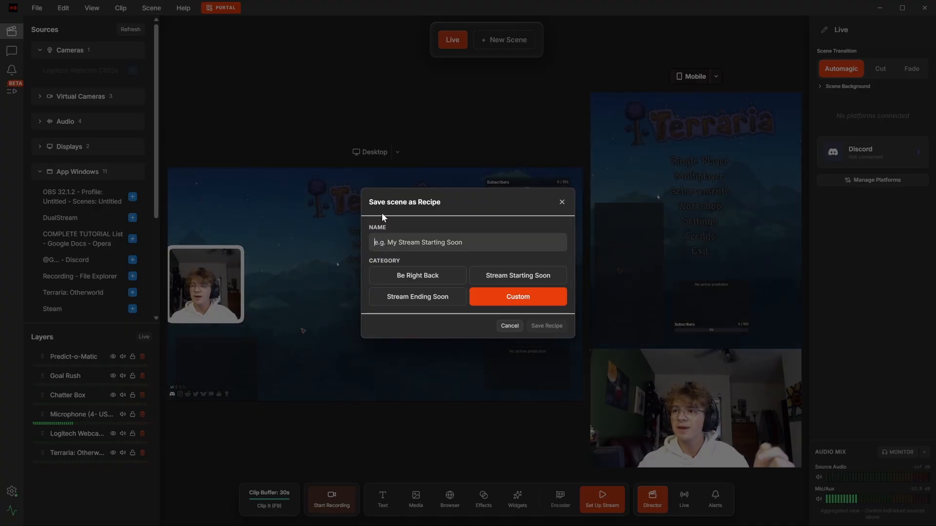
pyautogui.write('Recipe 2')
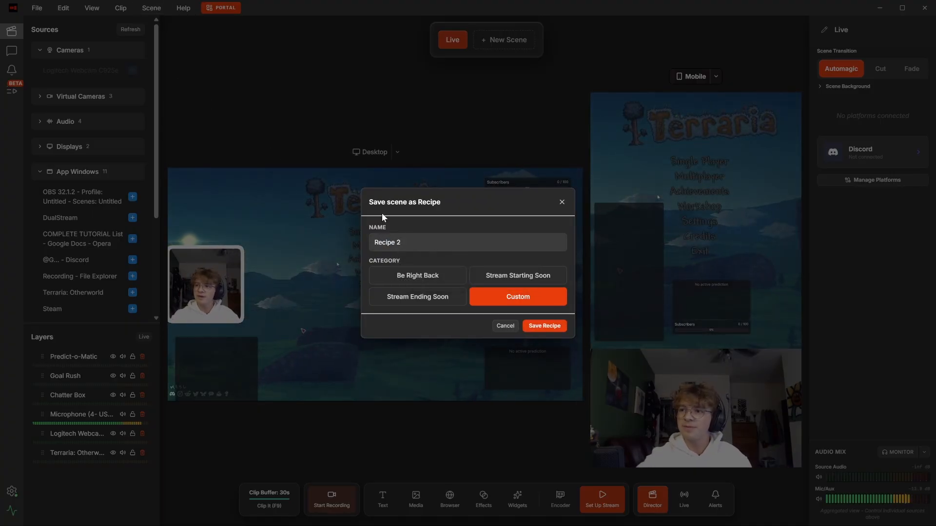
pyautogui.click(545, 326)
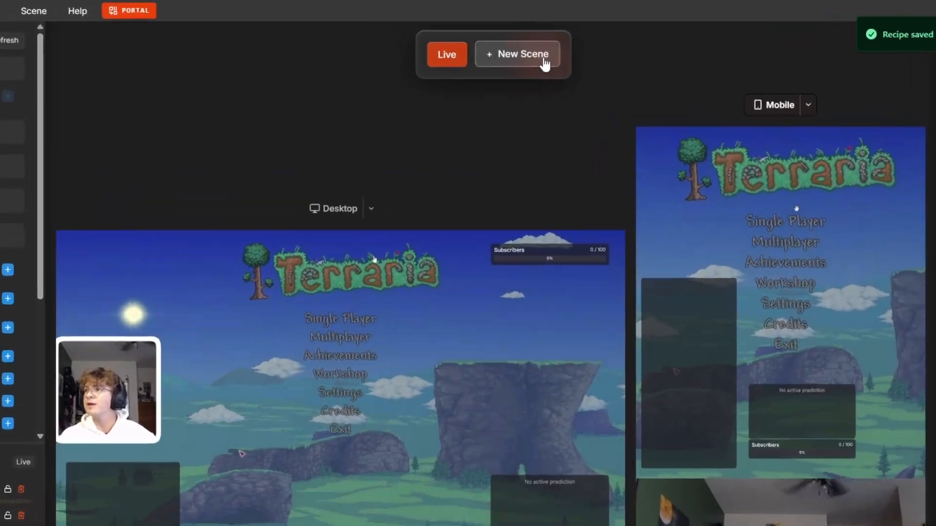
# Step: Look through the saved recipe categories and create a new scene from the Custom BRB recipe
pyautogui.click(525, 41)
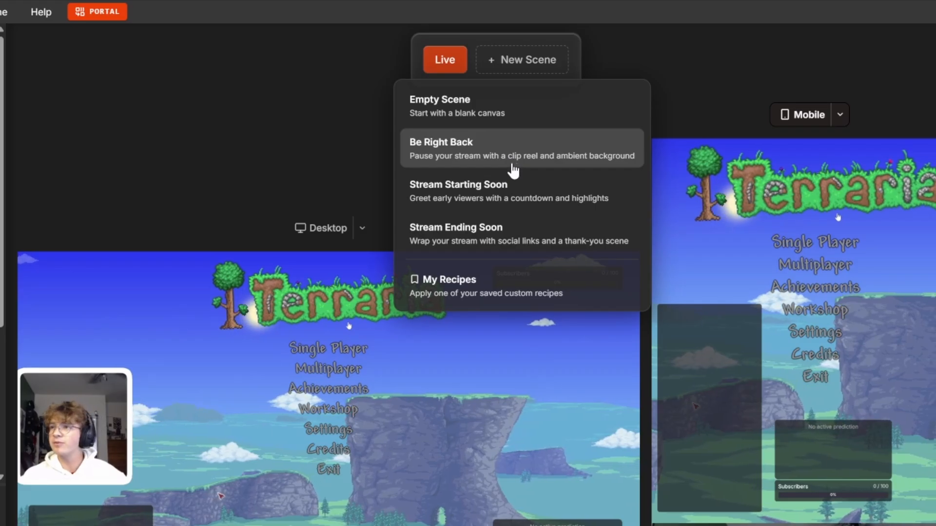
pyautogui.click(496, 287)
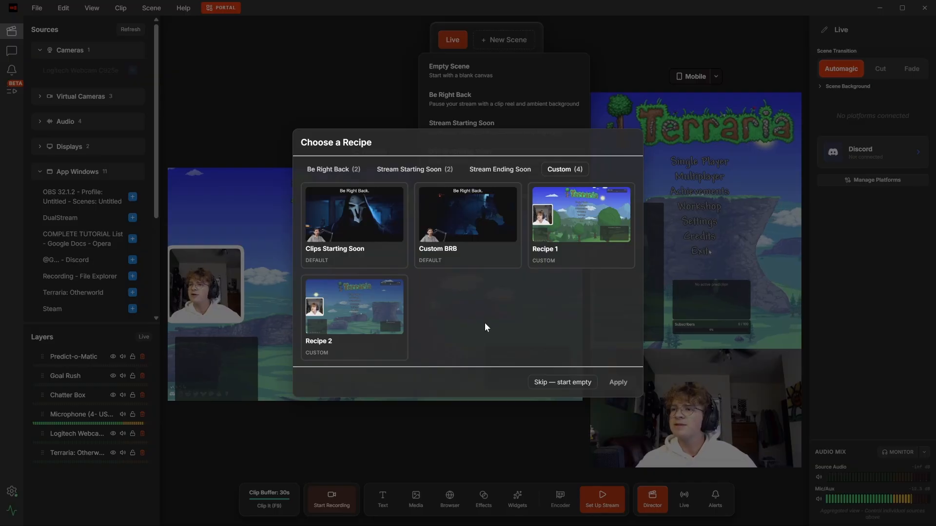
pyautogui.click(343, 171)
pyautogui.click(404, 217)
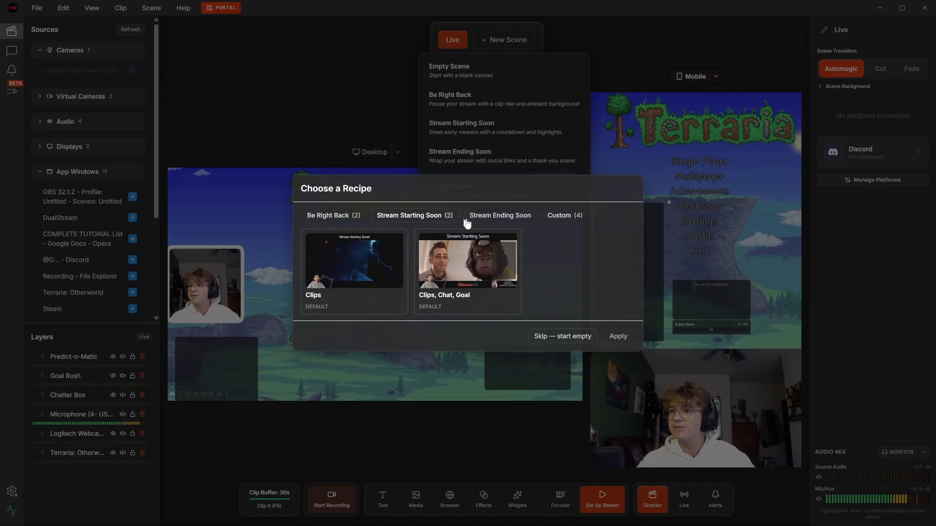
pyautogui.click(495, 220)
pyautogui.click(556, 249)
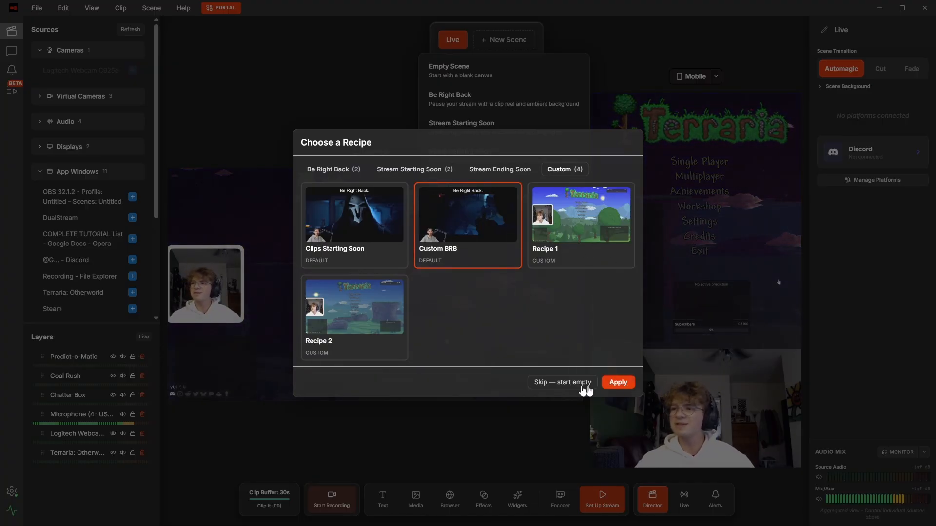
pyautogui.click(615, 384)
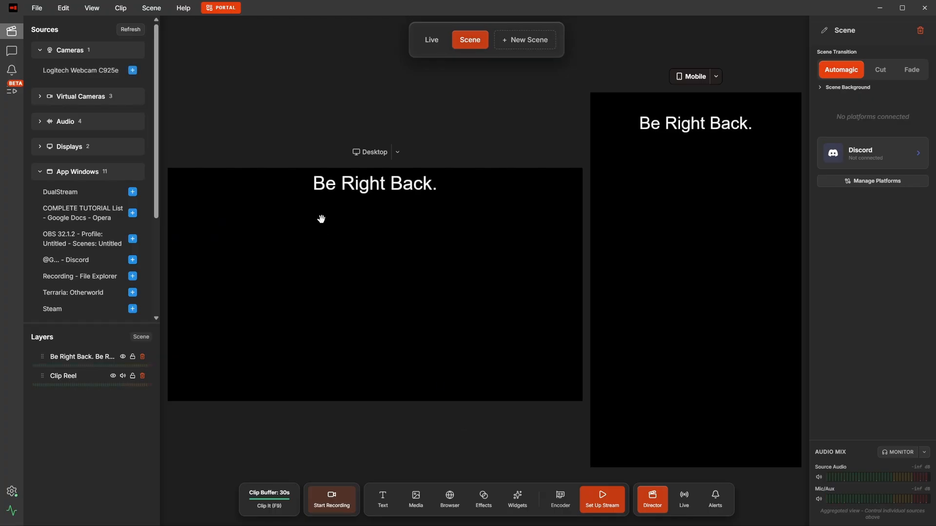
pyautogui.click(513, 243)
# Step: Create another scene from the BRB w/ Chat & Clips recipe in the Be Right Back category
pyautogui.click(539, 39)
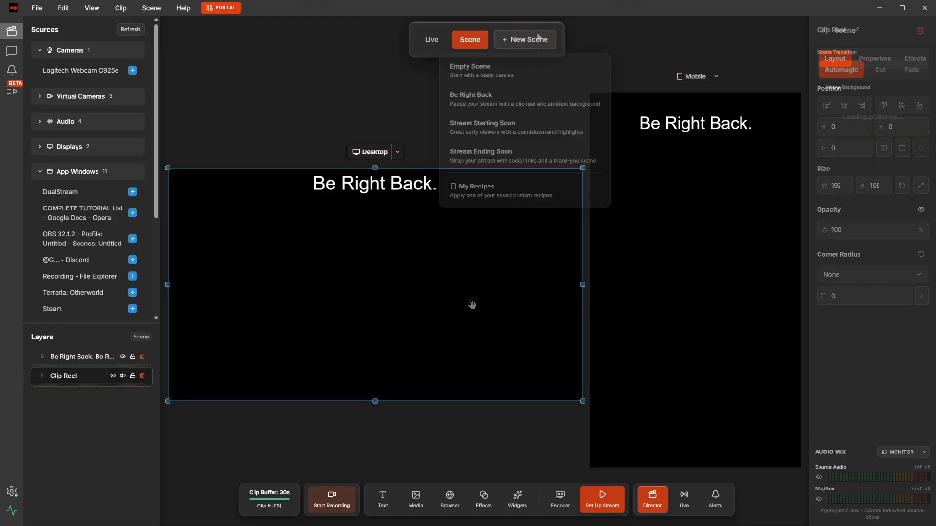
pyautogui.click(519, 195)
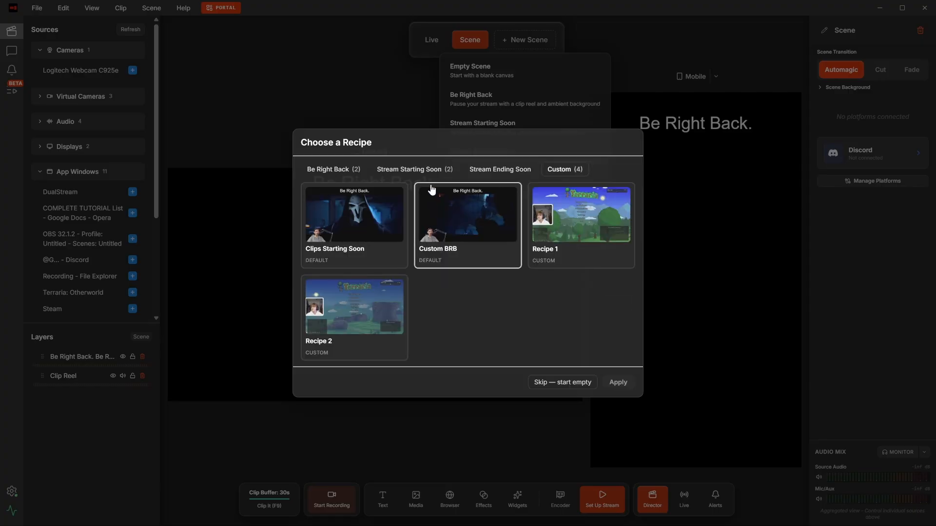
pyautogui.click(413, 168)
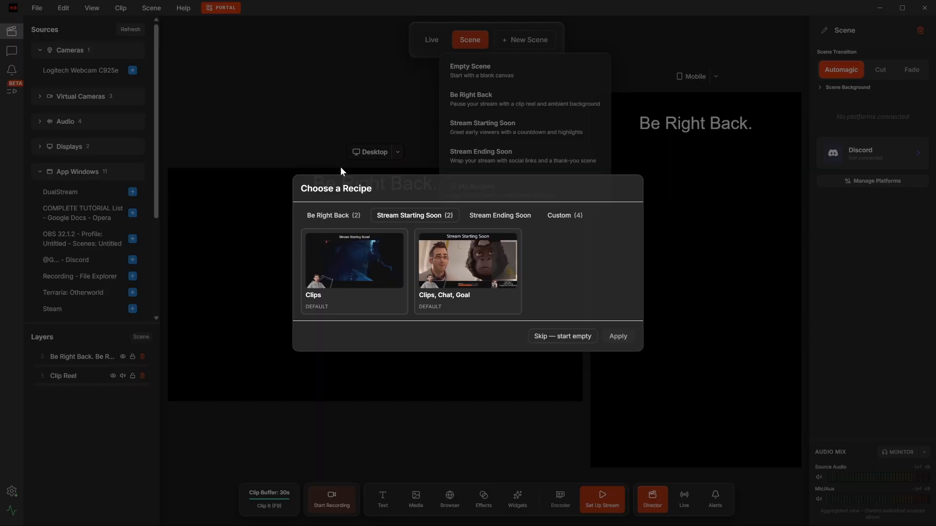
pyautogui.click(350, 216)
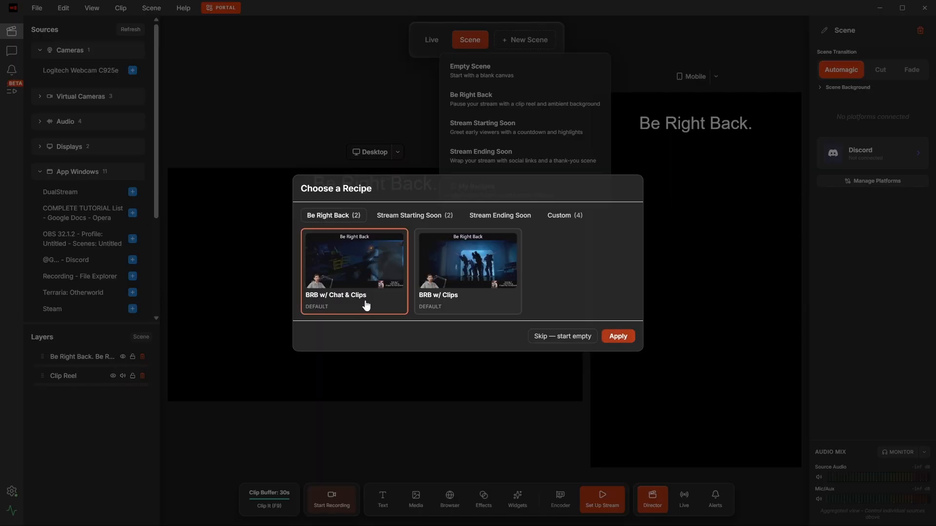
pyautogui.press('Return')
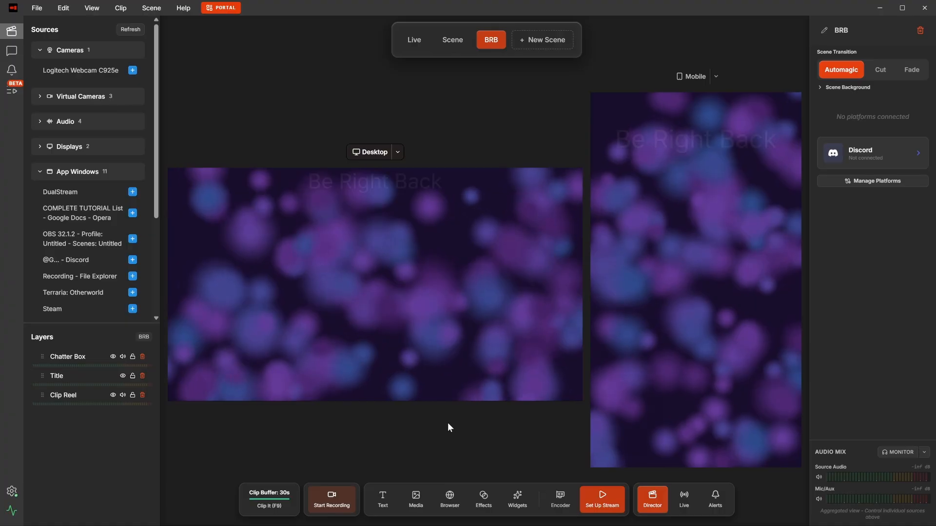
# Step: Examine the Clip Reel and Chatter Box layers on the BRB scene's desktop canvas, and clear the selection
pyautogui.click(397, 313)
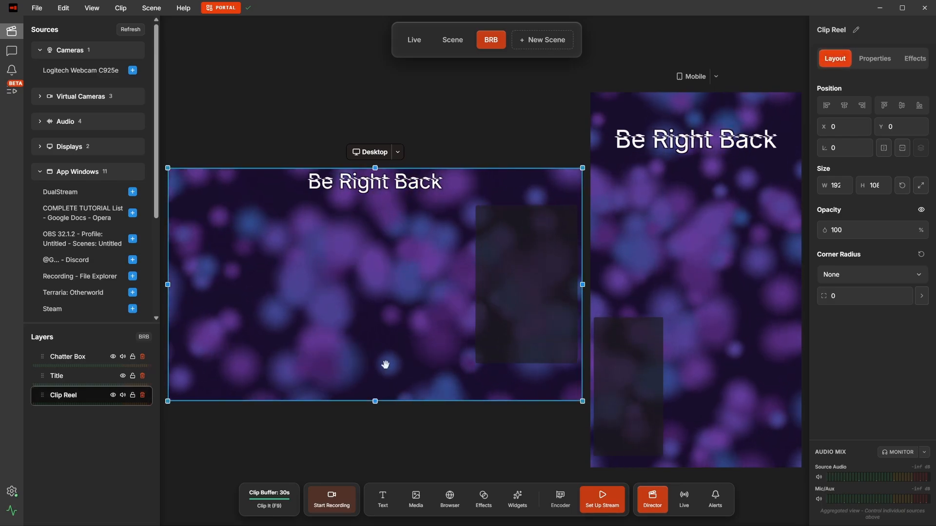
pyautogui.click(484, 334)
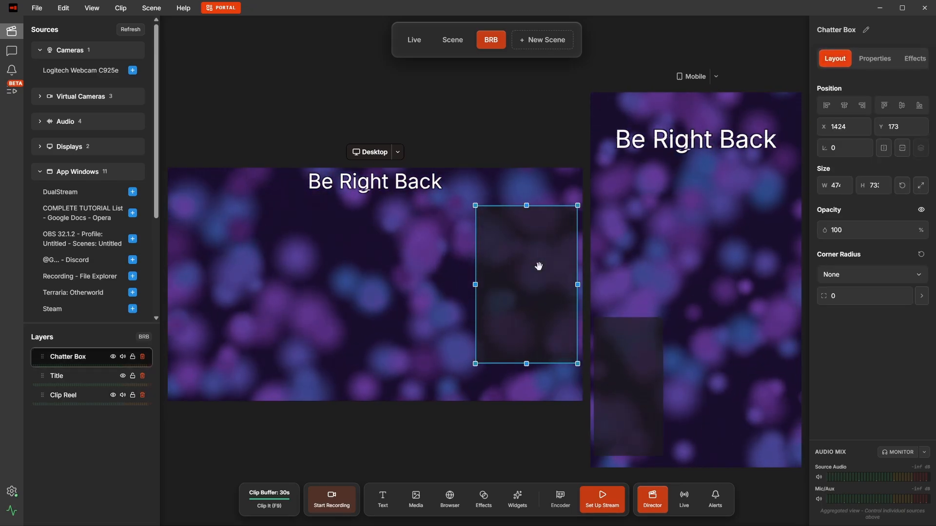
pyautogui.click(309, 309)
pyautogui.click(457, 445)
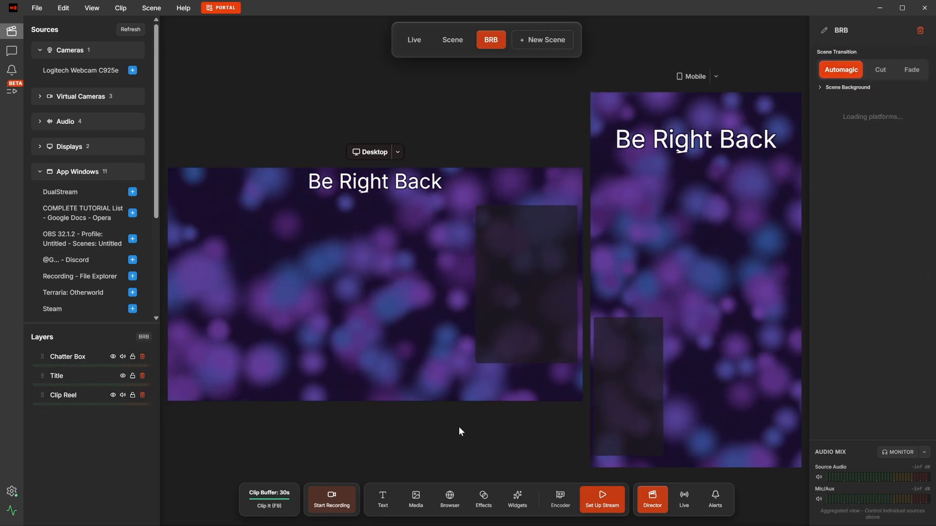
# Step: Create a new scene from the custom Recipe 2 and refresh the available sources
pyautogui.click(539, 48)
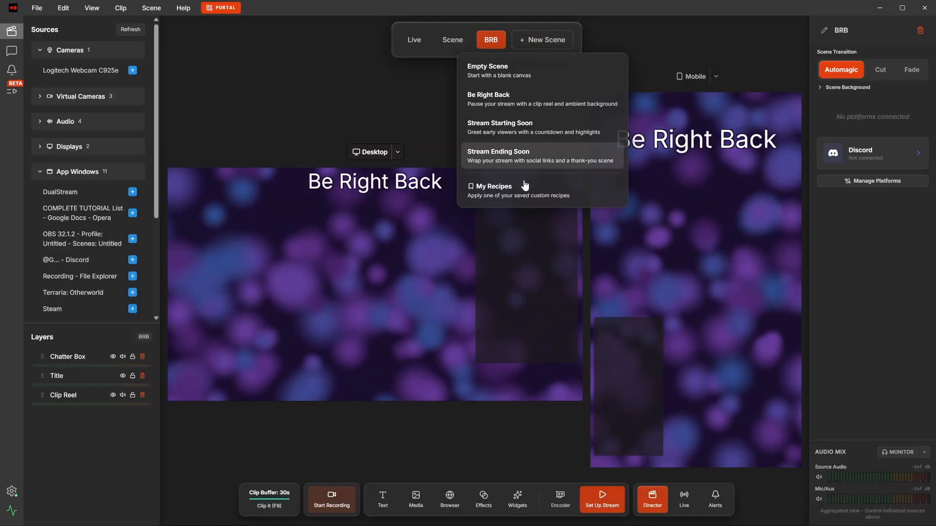
pyautogui.click(525, 182)
pyautogui.click(357, 320)
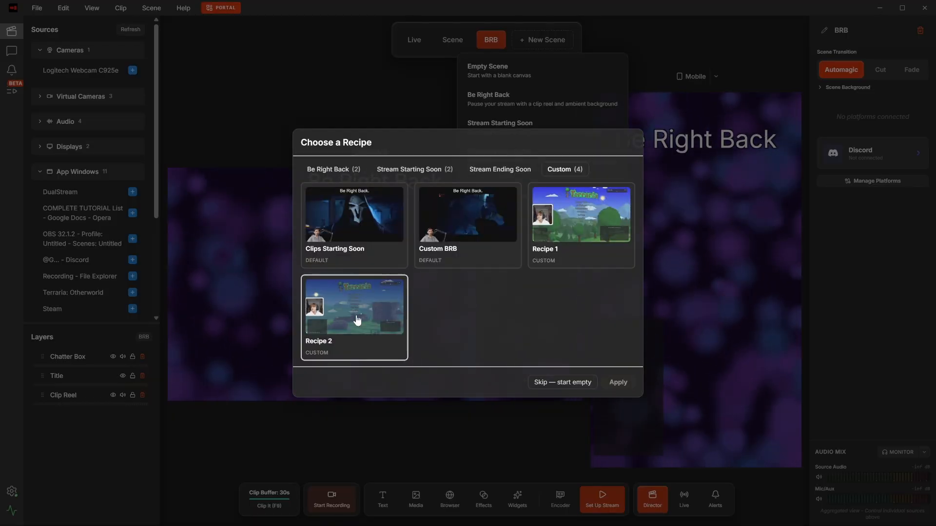
pyautogui.click(618, 382)
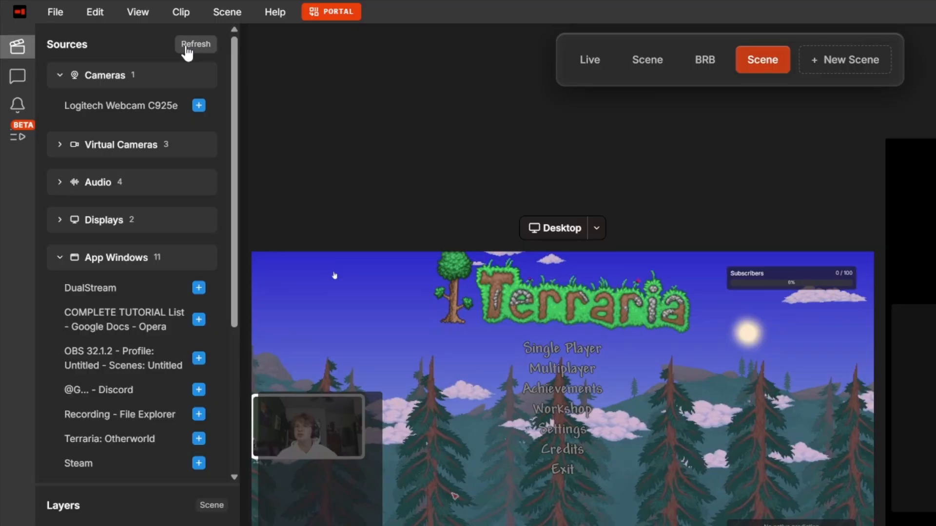
pyautogui.click(137, 32)
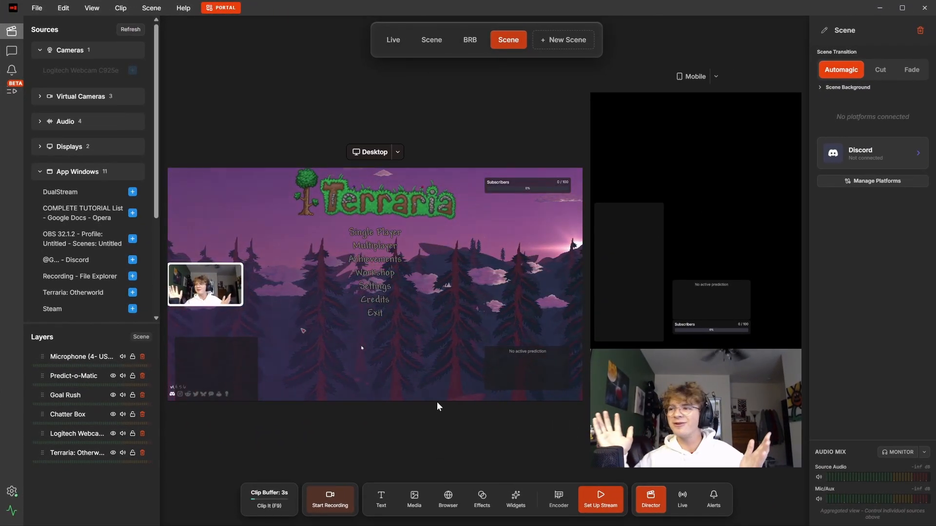
# Step: Check the recipe scene's mobile canvas and switch back to the Live scene
pyautogui.click(693, 200)
pyautogui.click(385, 122)
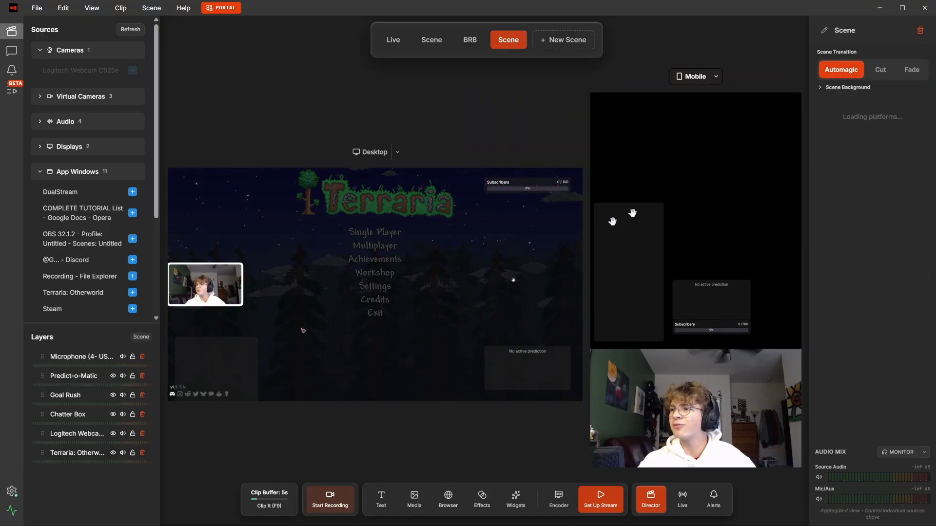
pyautogui.click(393, 39)
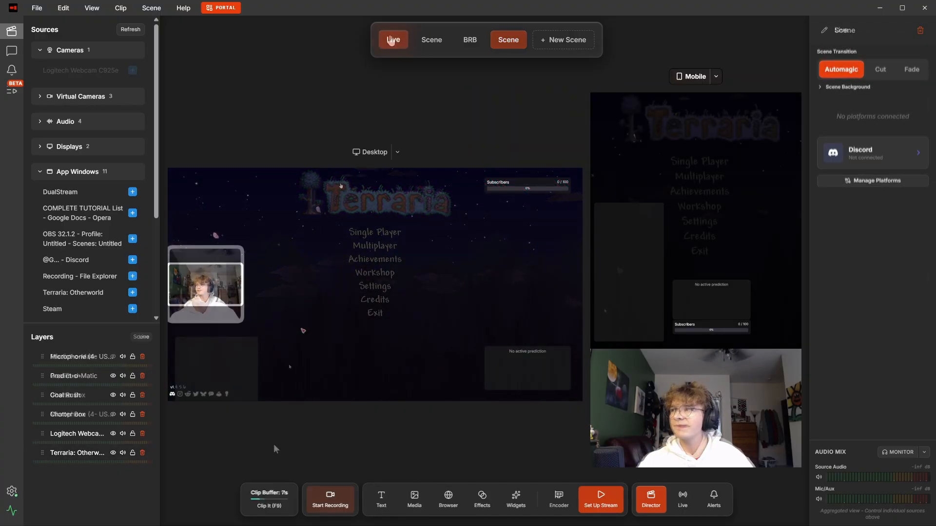
# Step: Enable all alert types for the Live scene and keep its alert settings at Unique to this scene
pyautogui.click(15, 76)
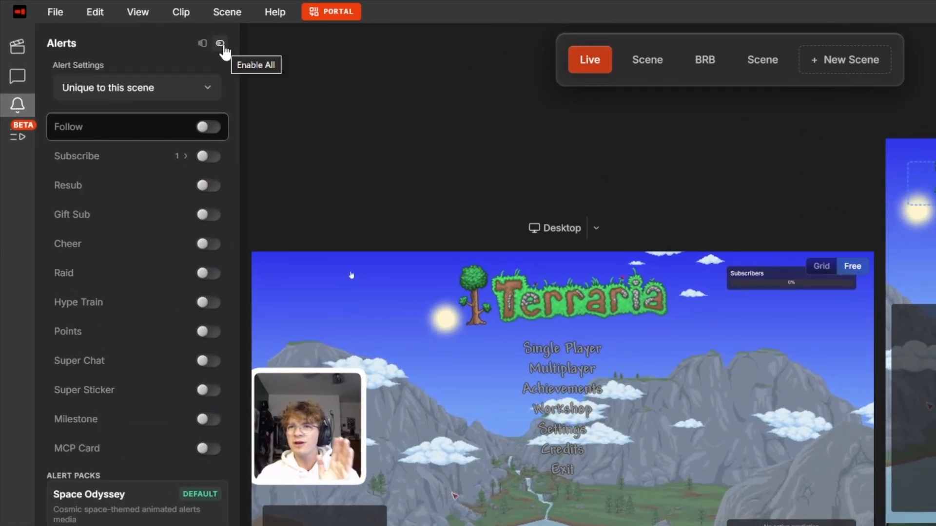
pyautogui.click(220, 44)
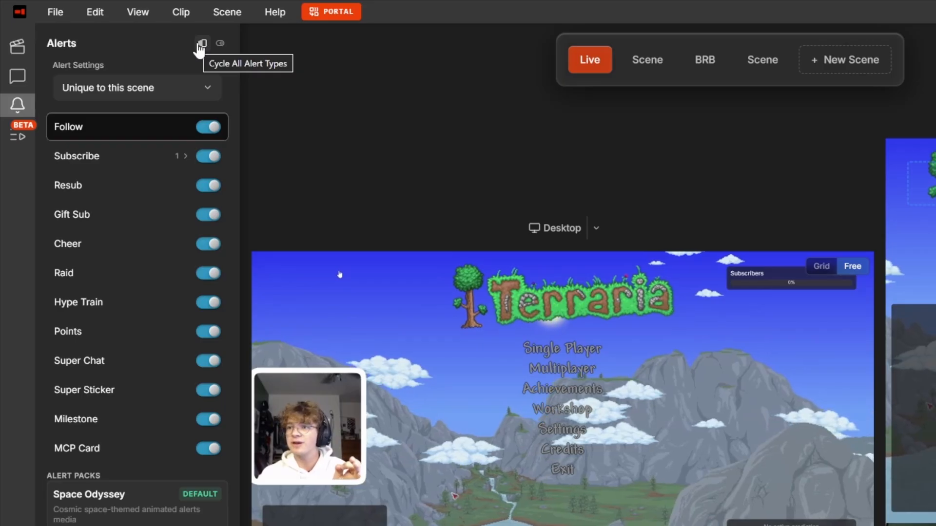
pyautogui.click(205, 100)
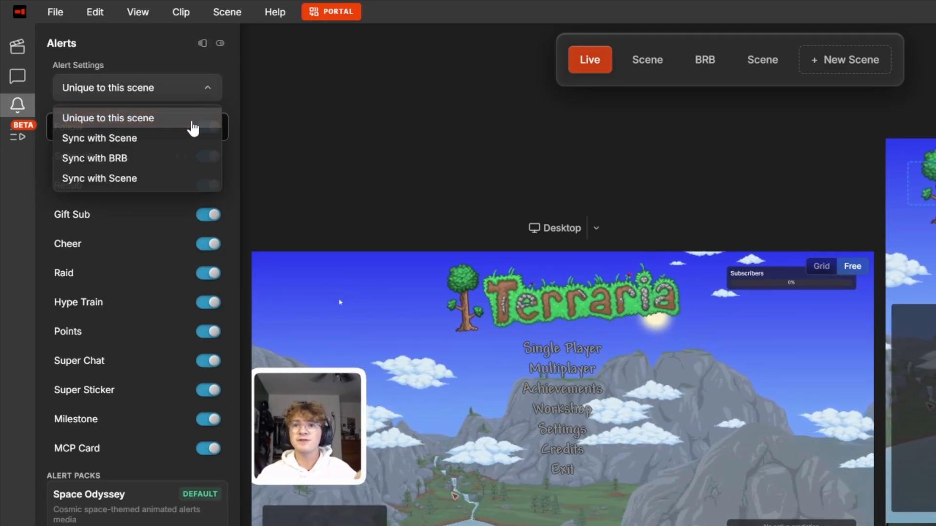
pyautogui.click(197, 118)
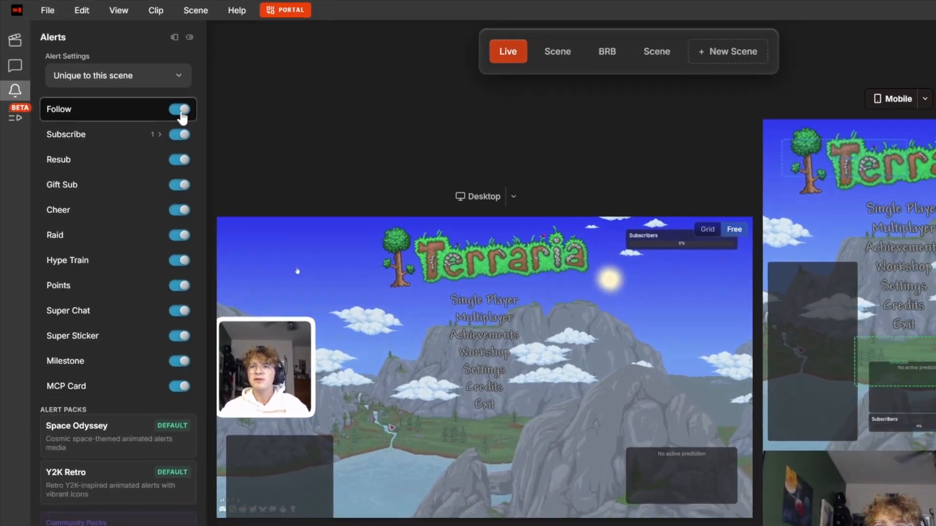
# Step: Examine the message, media, sound and animation settings of the selected alert
pyautogui.click(209, 128)
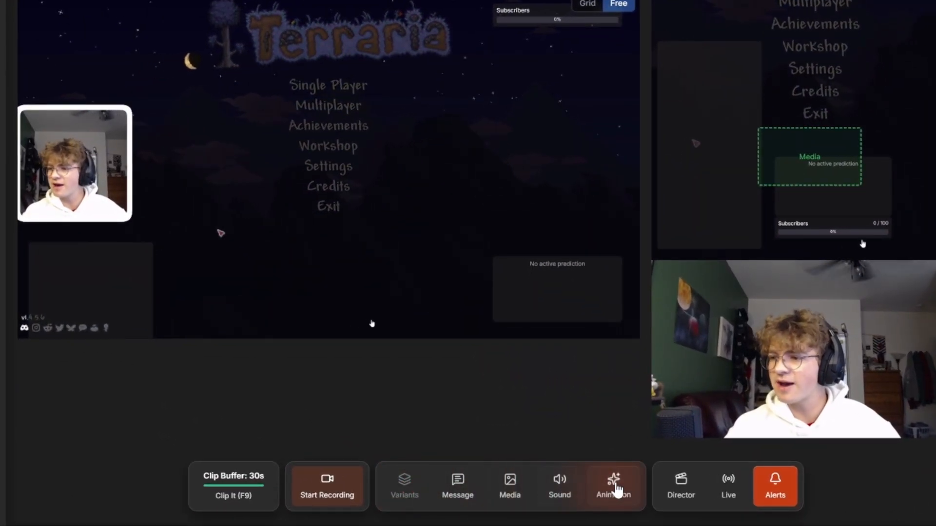
pyautogui.click(453, 498)
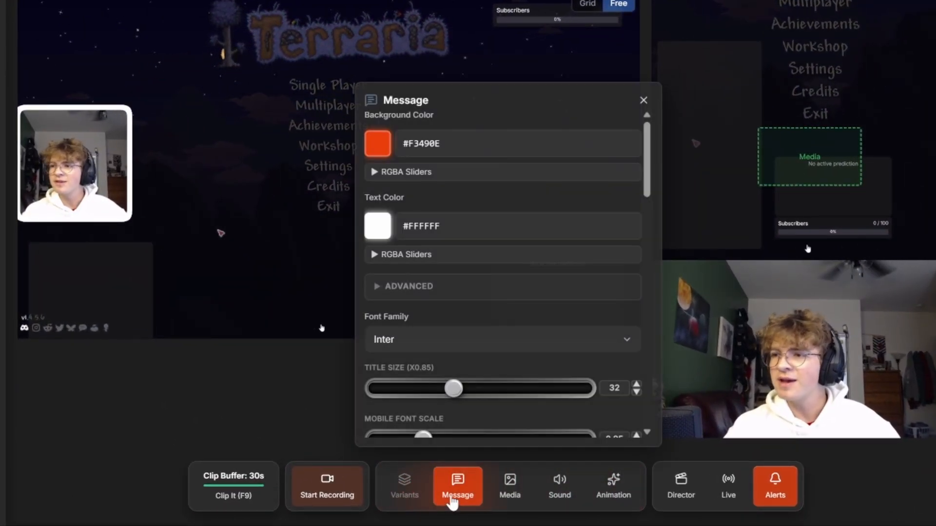
pyautogui.click(514, 499)
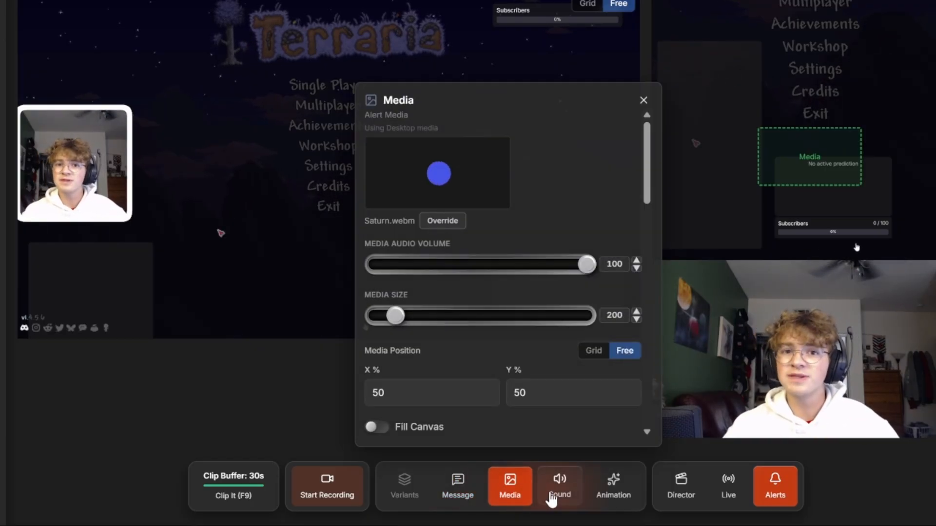
pyautogui.click(553, 497)
pyautogui.click(610, 502)
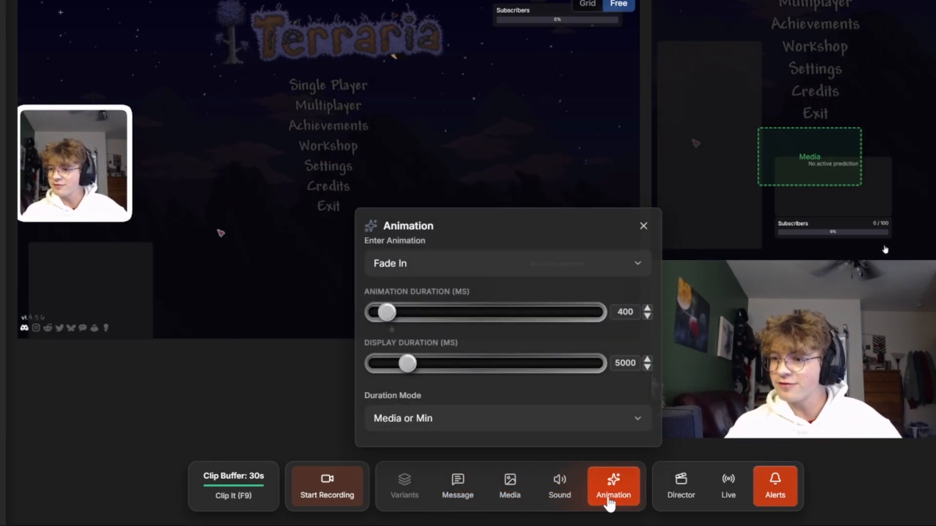
pyautogui.click(242, 436)
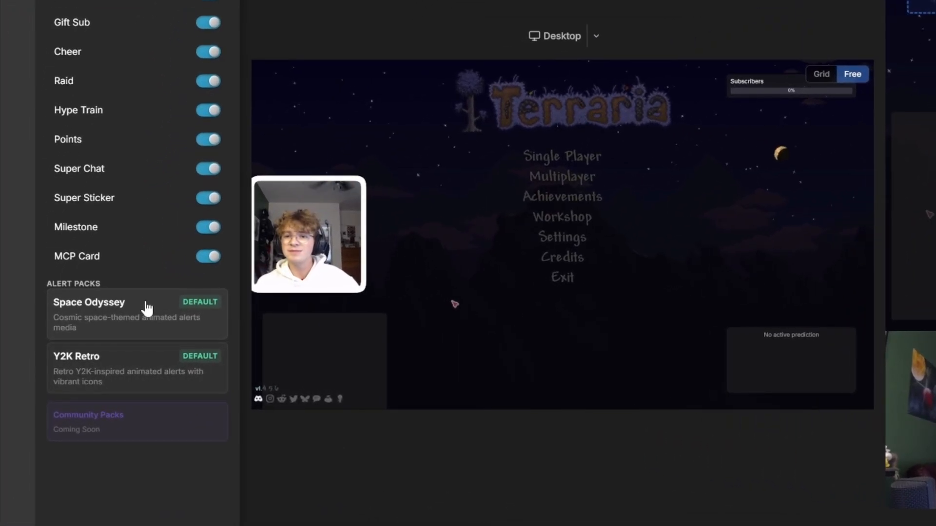
# Step: Apply the Space Odyssey alert pack with its default media assignments to the Live scene
pyautogui.click(98, 330)
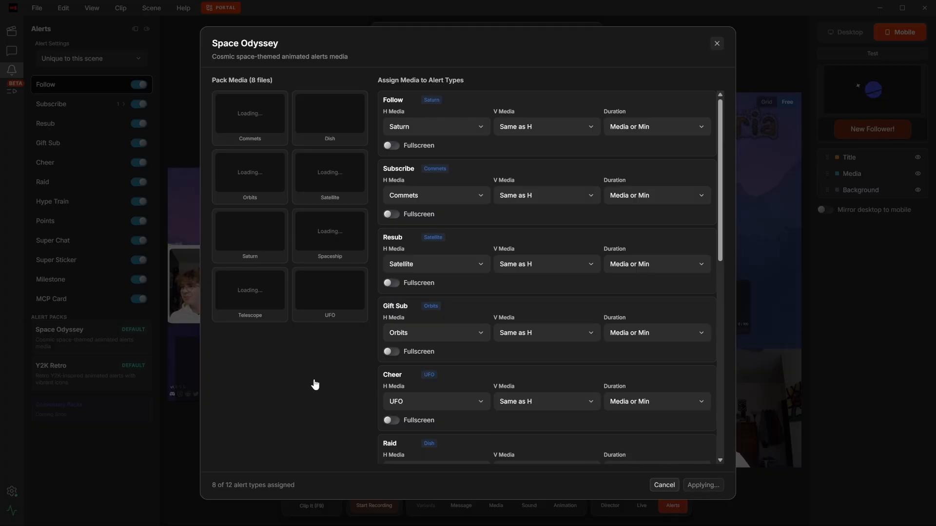
pyautogui.click(663, 485)
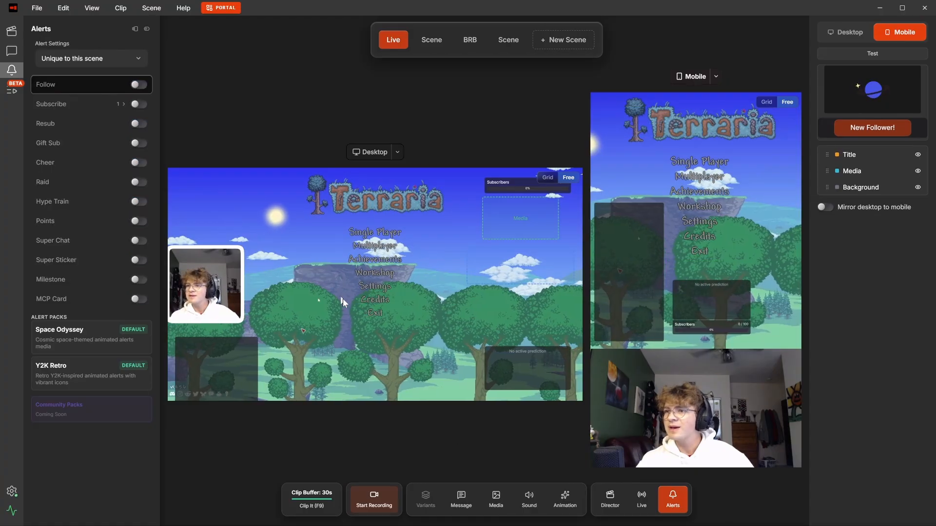
# Step: Place the Follow alert's text below its media on the desktop canvas and run a test alert
pyautogui.click(343, 299)
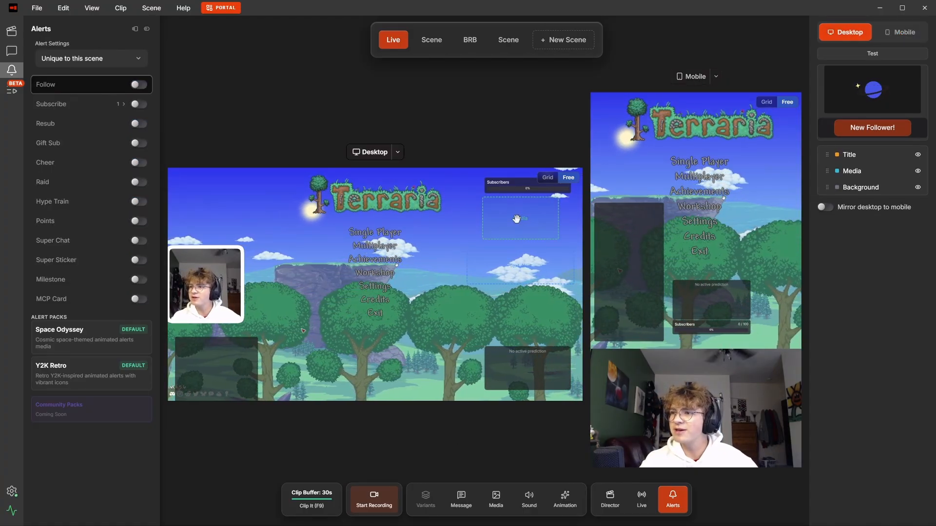
pyautogui.moveTo(523, 275)
pyautogui.mouseDown()
pyautogui.moveTo(403, 322)
pyautogui.moveTo(402, 300)
pyautogui.moveTo(524, 276)
pyautogui.mouseUp()
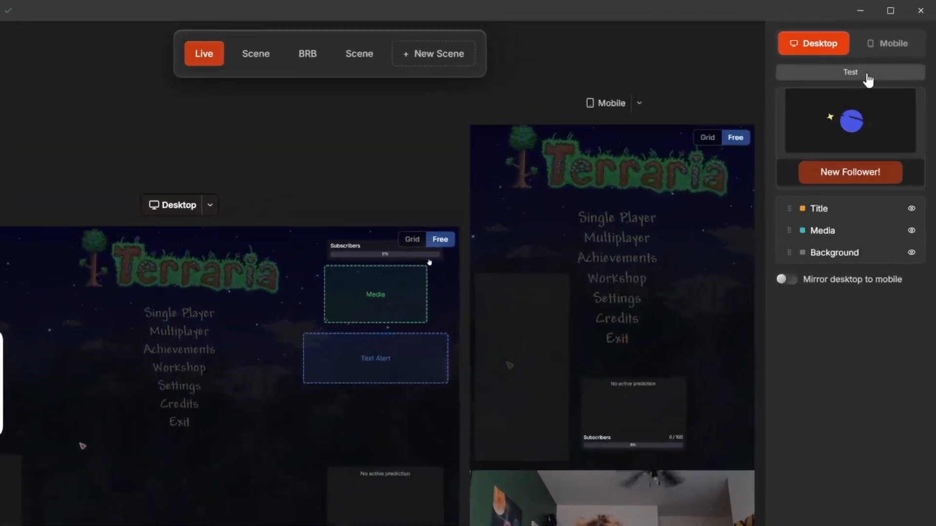
pyautogui.click(881, 56)
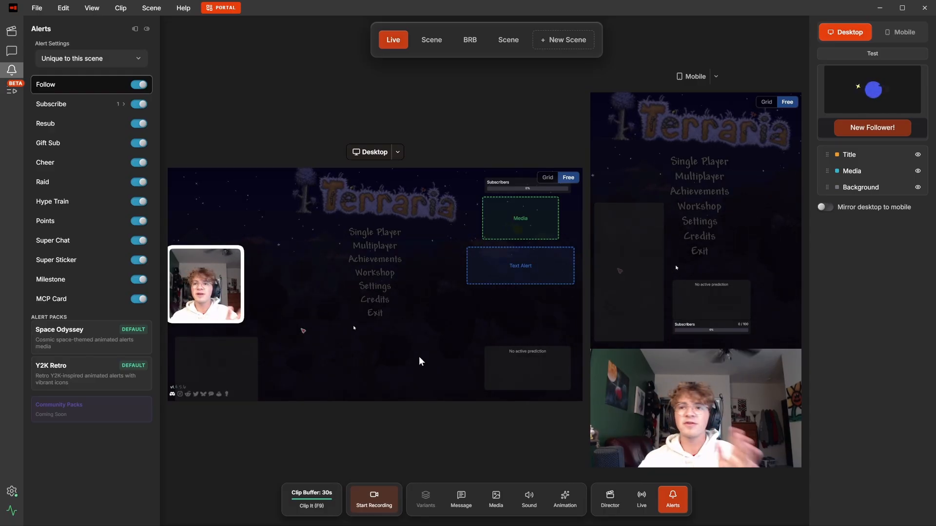
# Step: Connect Twitch, YouTube and Kick in the Director's stream setup, allowing DualStream access to the Kick account
pyautogui.click(11, 31)
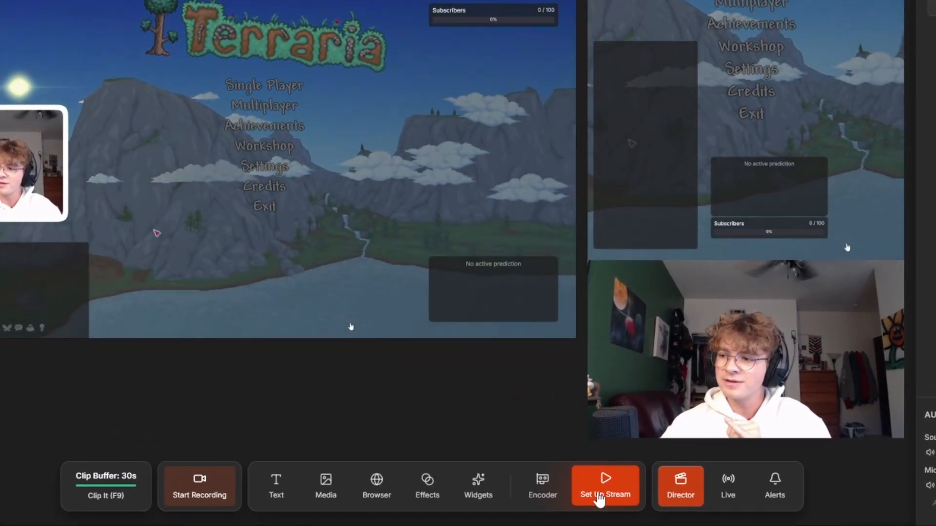
pyautogui.click(600, 496)
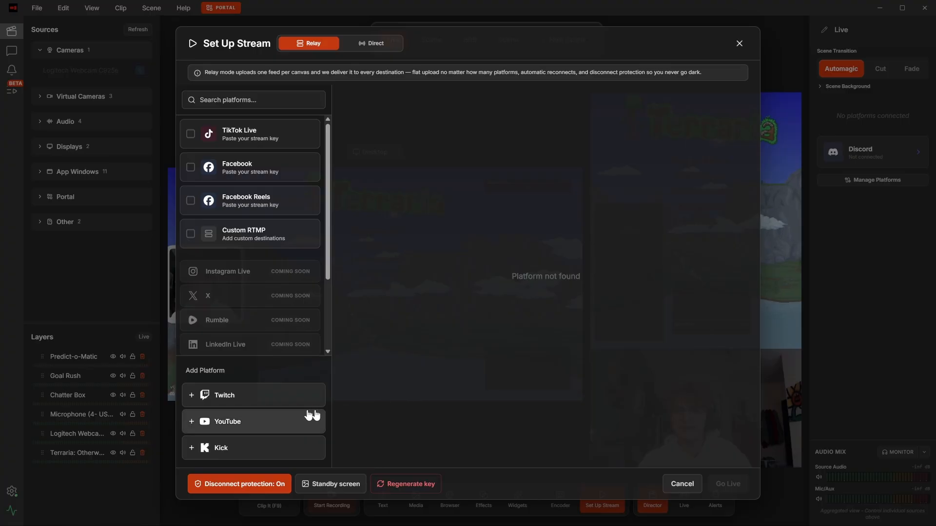
pyautogui.click(256, 399)
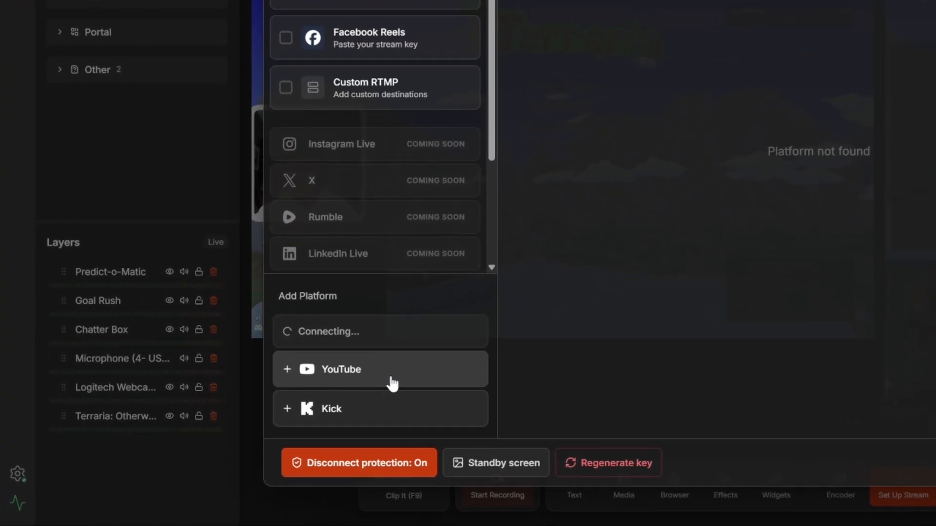
pyautogui.click(389, 383)
pyautogui.click(390, 412)
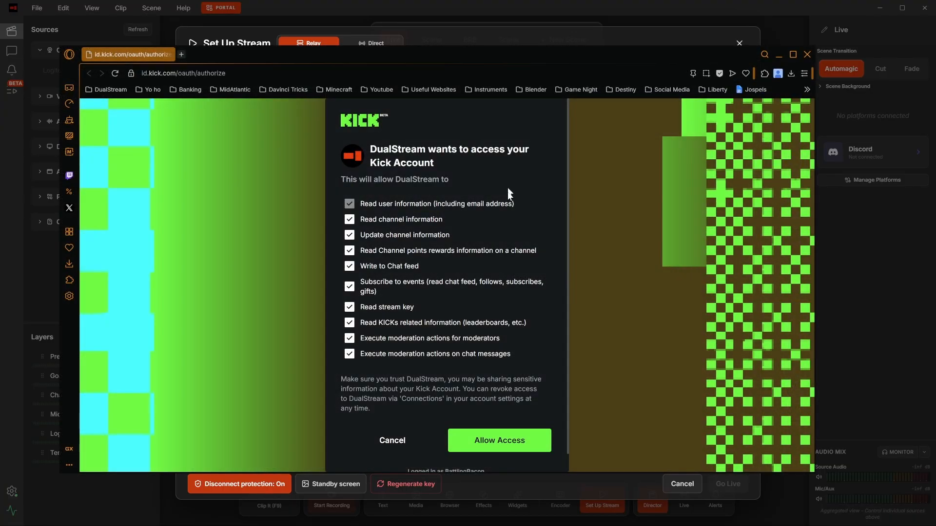
pyautogui.click(489, 447)
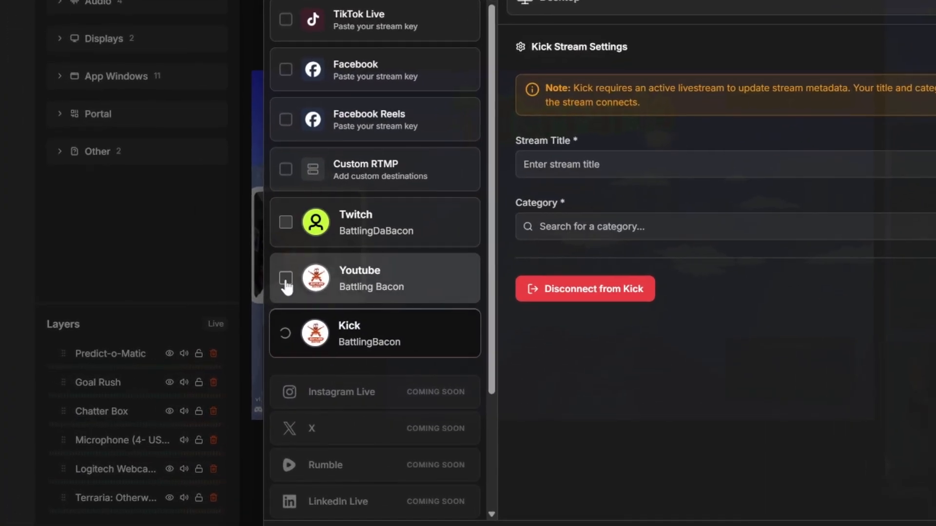
# Step: Select YouTube and Twitch alongside Kick as destinations for the relay stream
pyautogui.click(235, 295)
pyautogui.click(235, 249)
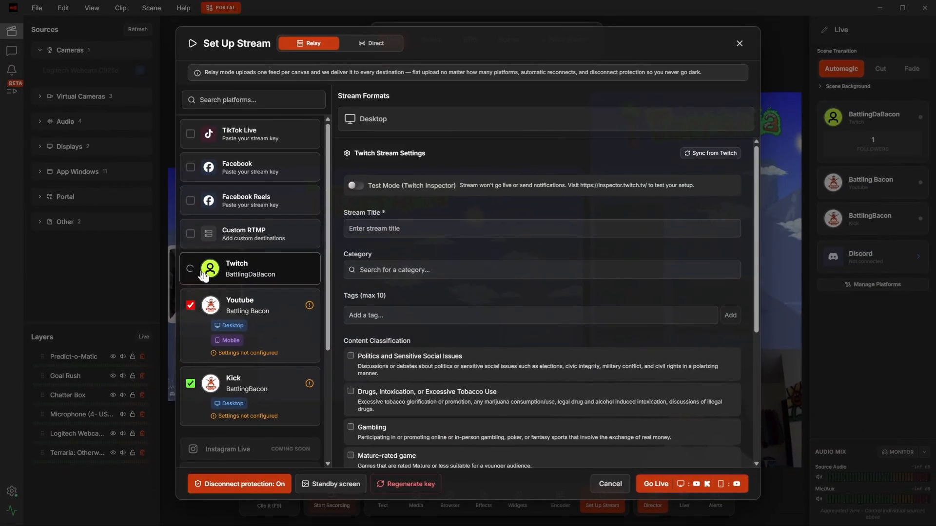
pyautogui.click(252, 238)
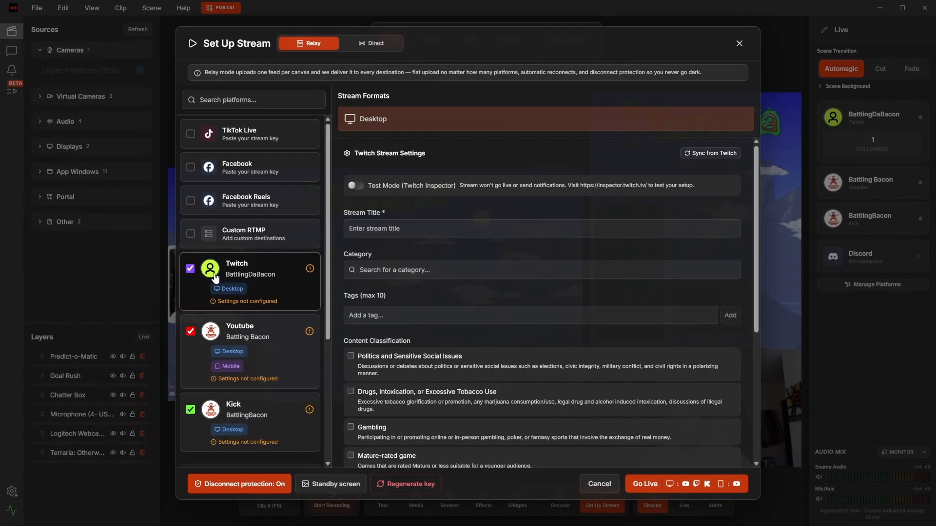
# Step: Review the stream formats and settings of the YouTube, Twitch and Kick destinations
pyautogui.click(279, 327)
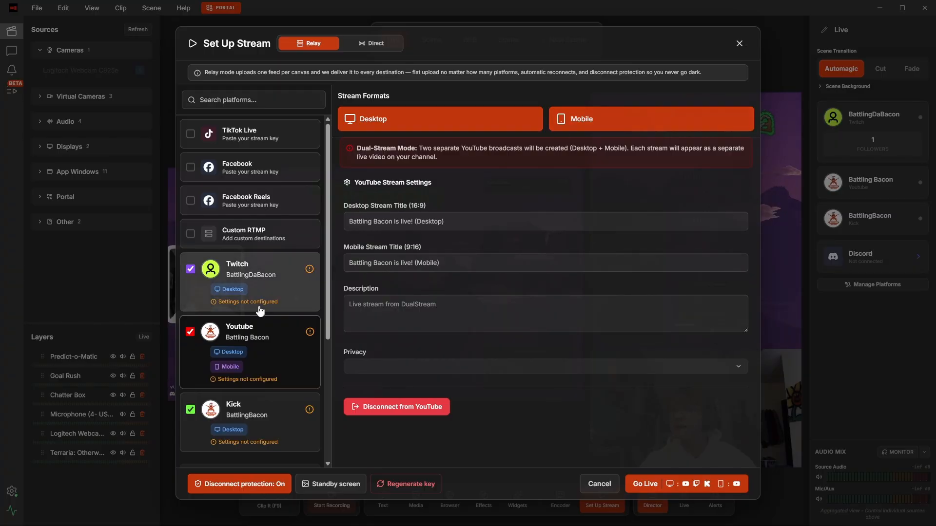
pyautogui.click(253, 281)
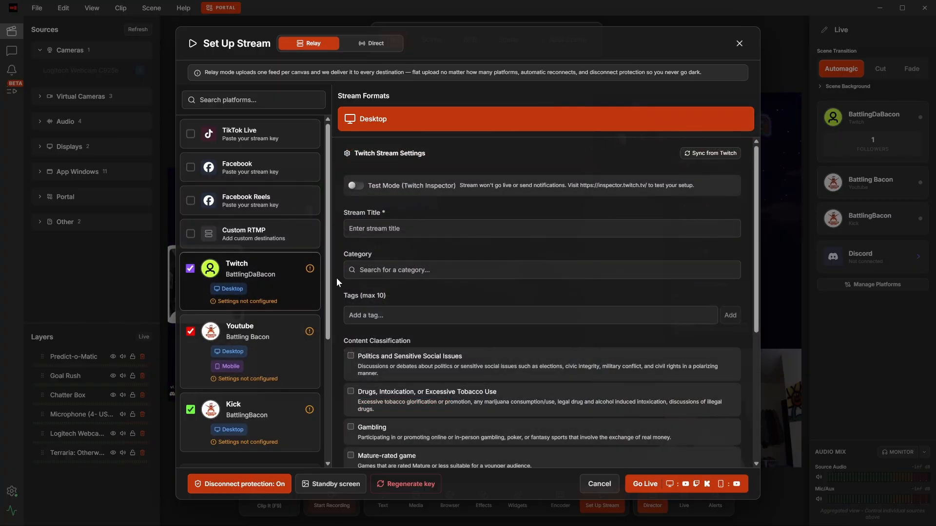
pyautogui.click(286, 357)
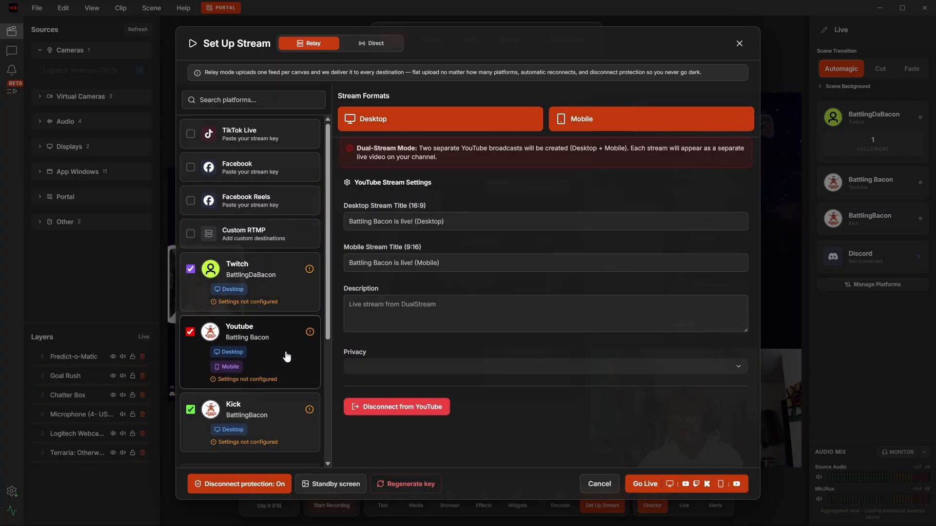
pyautogui.click(288, 439)
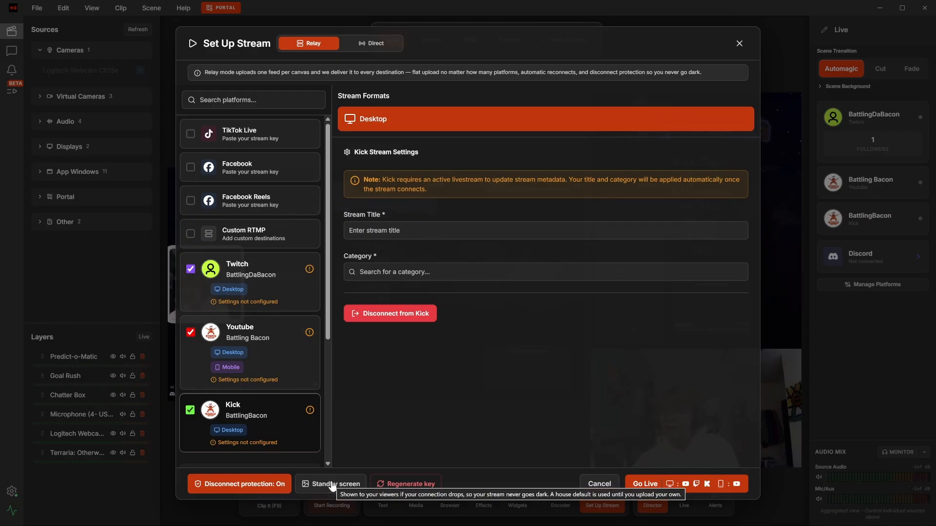
# Step: Compare the Direct and Relay streaming modes, and close the stream setup with Relay chosen
pyautogui.click(380, 47)
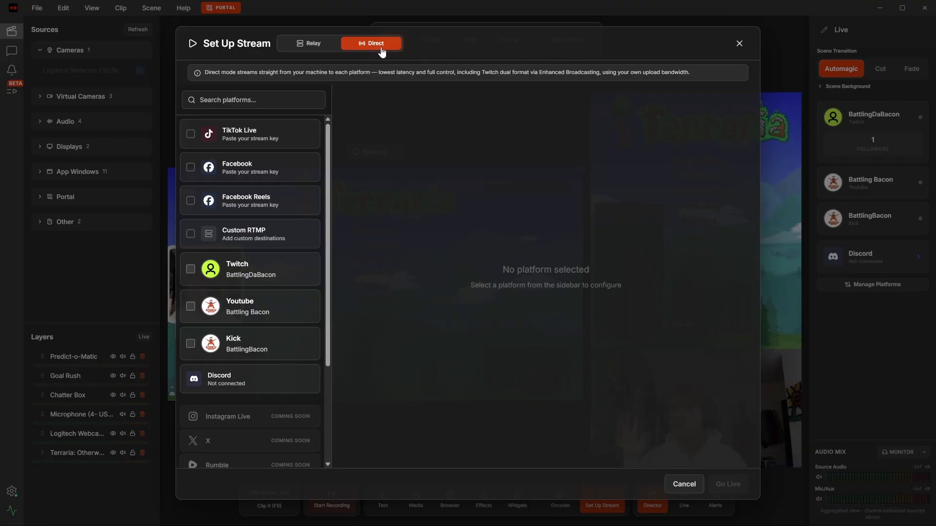
pyautogui.click(317, 43)
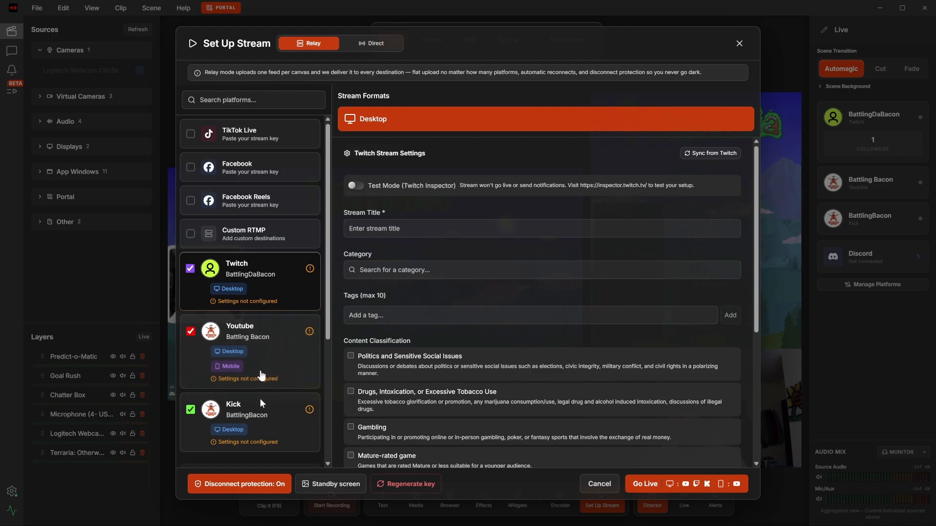
pyautogui.scroll(-1, 259, 399)
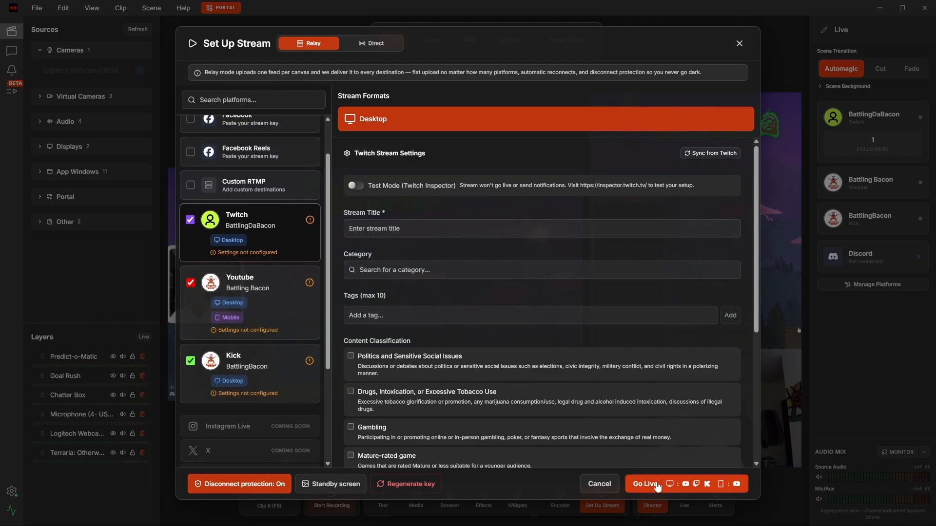
pyautogui.click(739, 43)
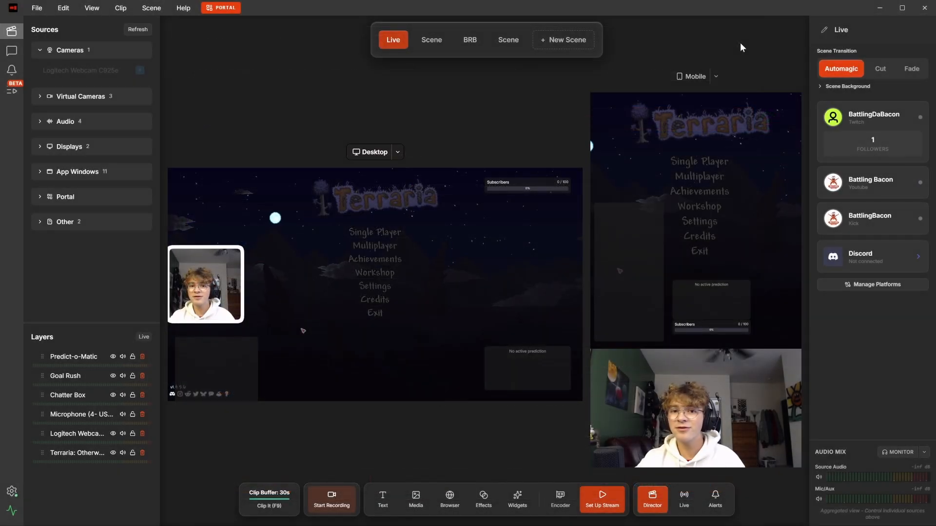
# Step: Switch to the Live view with stream stats and chat, and check the monitor
pyautogui.moveTo(18, 58)
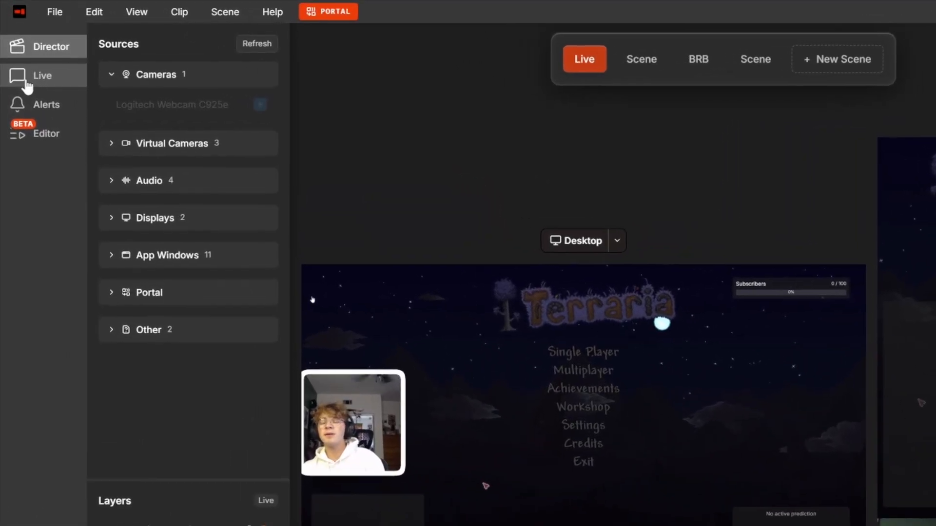
pyautogui.click(26, 79)
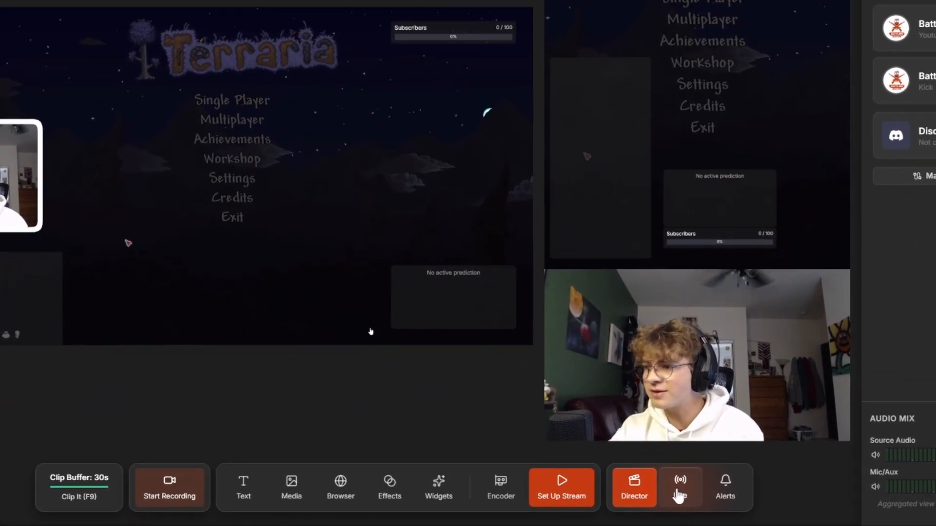
pyautogui.click(685, 501)
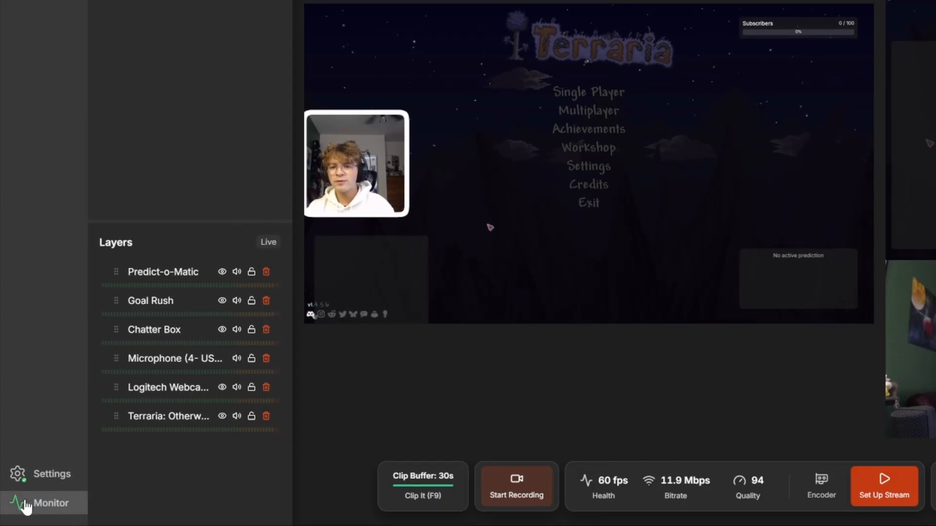
pyautogui.click(26, 507)
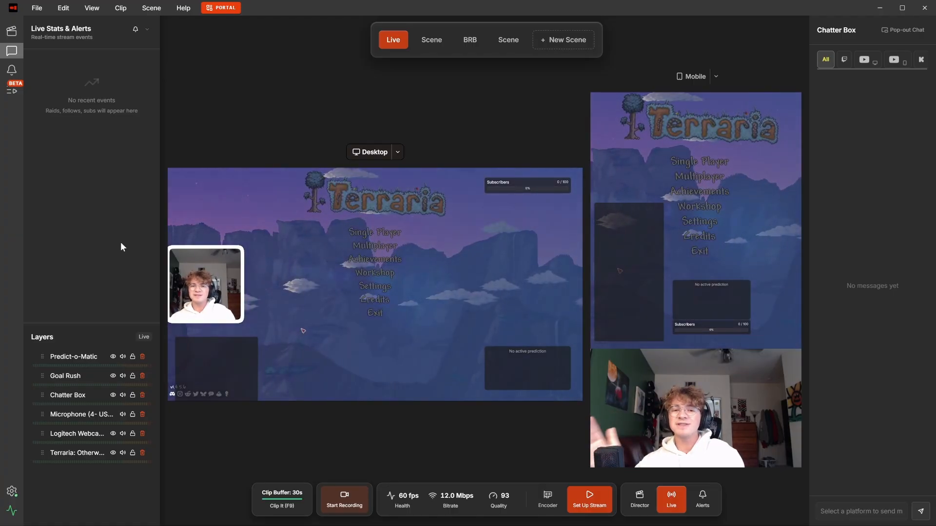
# Step: Look through the clip buffer option and the list of recent clips
pyautogui.click(121, 8)
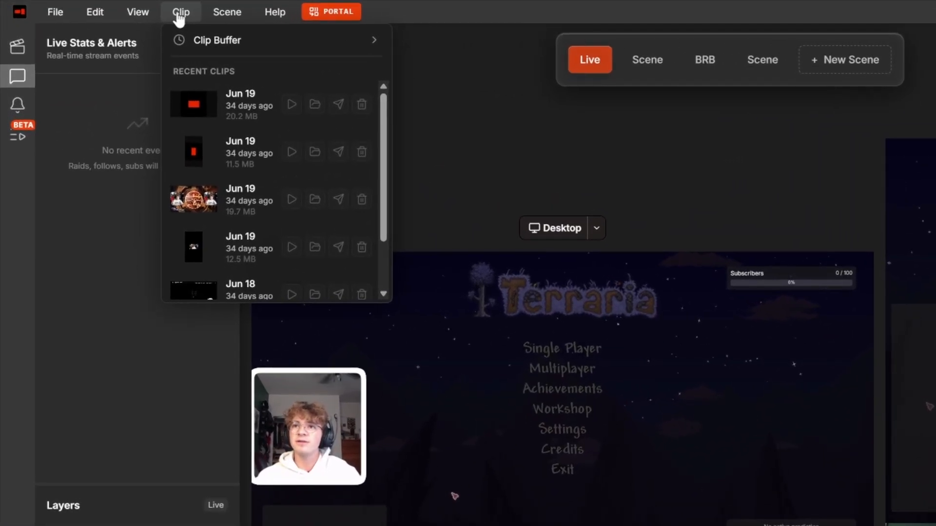
pyautogui.moveTo(180, 36)
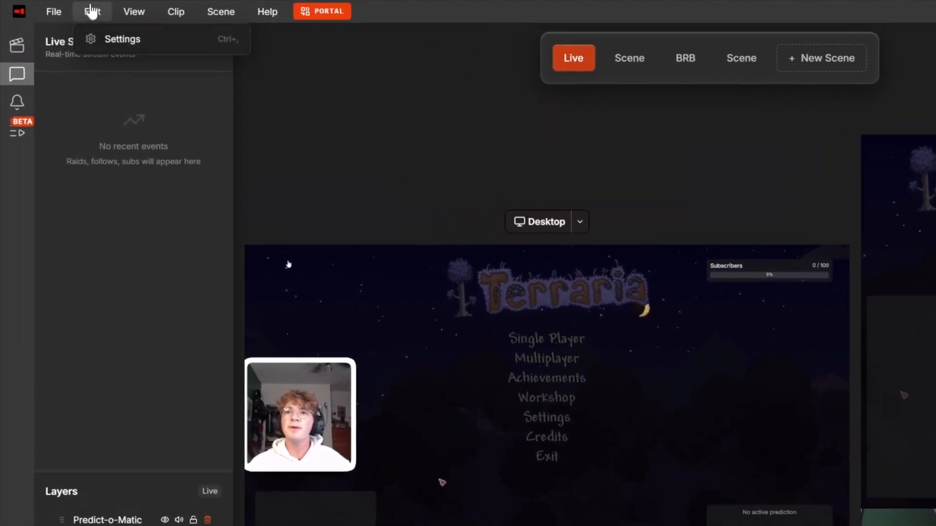
# Step: Open the account settings and check the progress towards the 30 Hours and Legend streaming badges
pyautogui.click(68, 27)
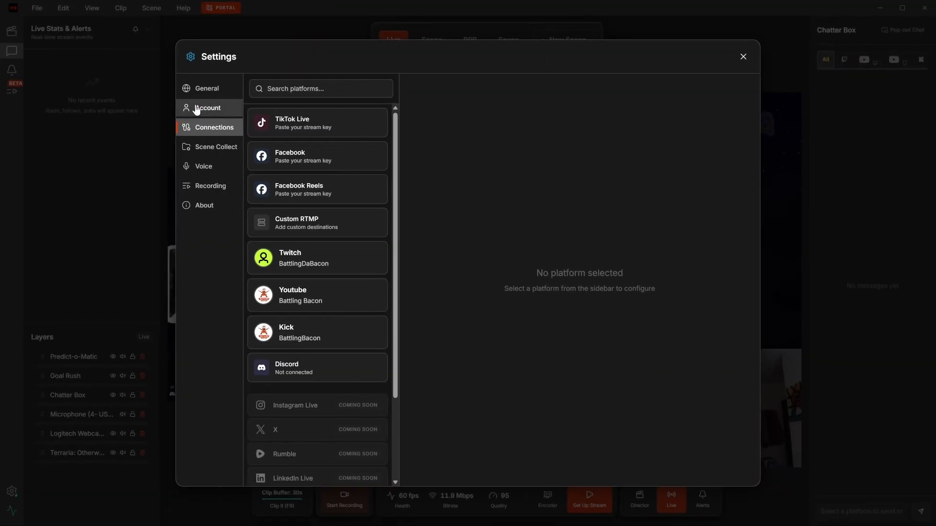
pyautogui.click(207, 115)
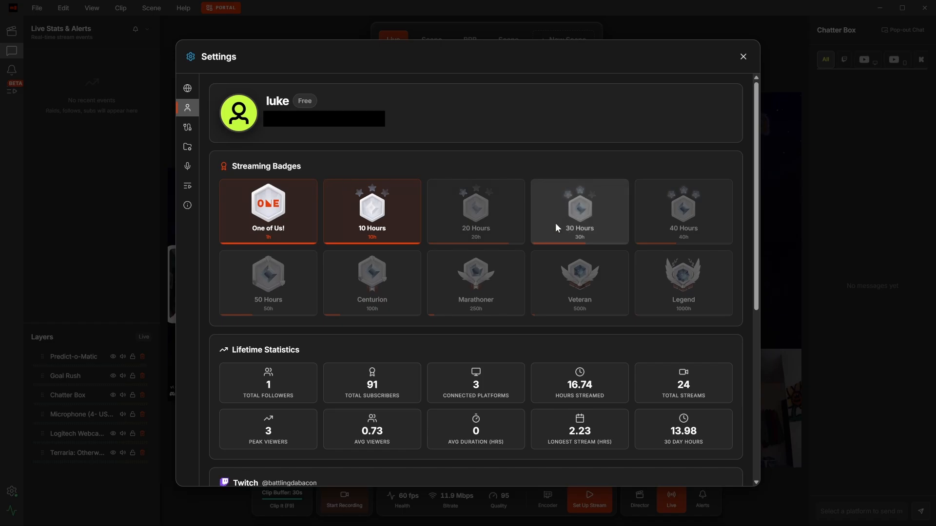
pyautogui.moveTo(550, 223)
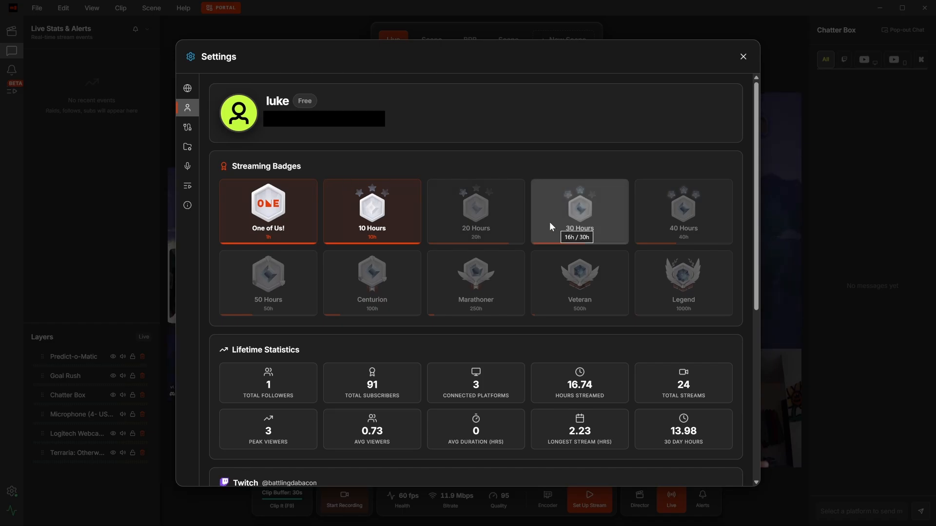
pyautogui.moveTo(676, 277)
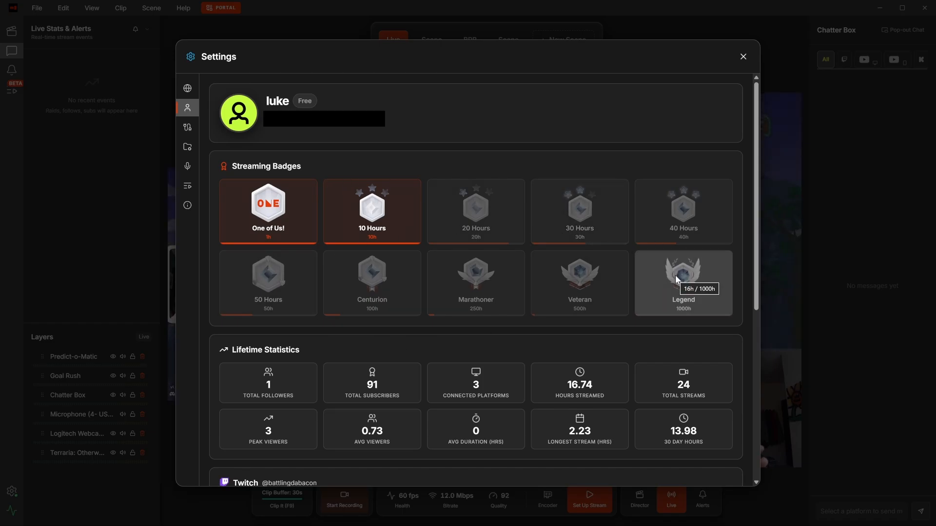
# Step: Review the lifetime statistics and the Twitch, YouTube and Kick channel sections in the account settings
pyautogui.scroll(-3, 635, 287)
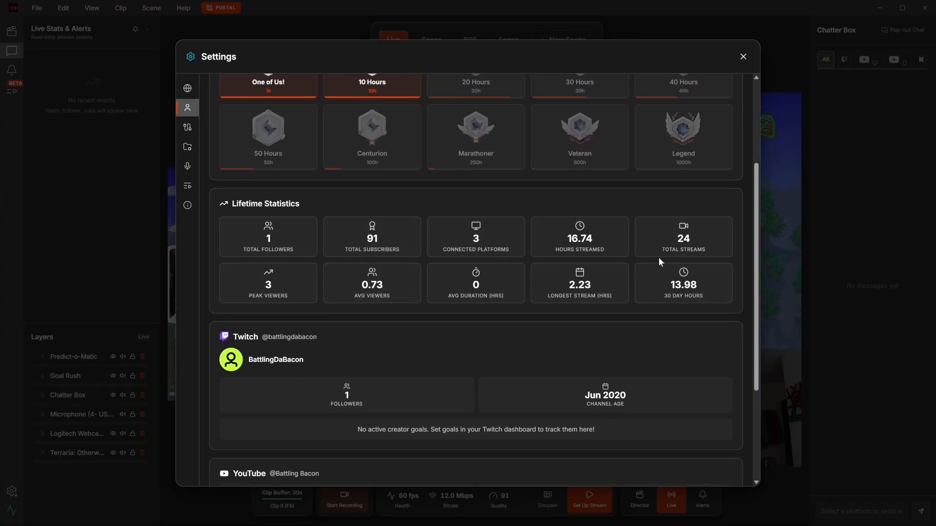
pyautogui.scroll(-3, 659, 260)
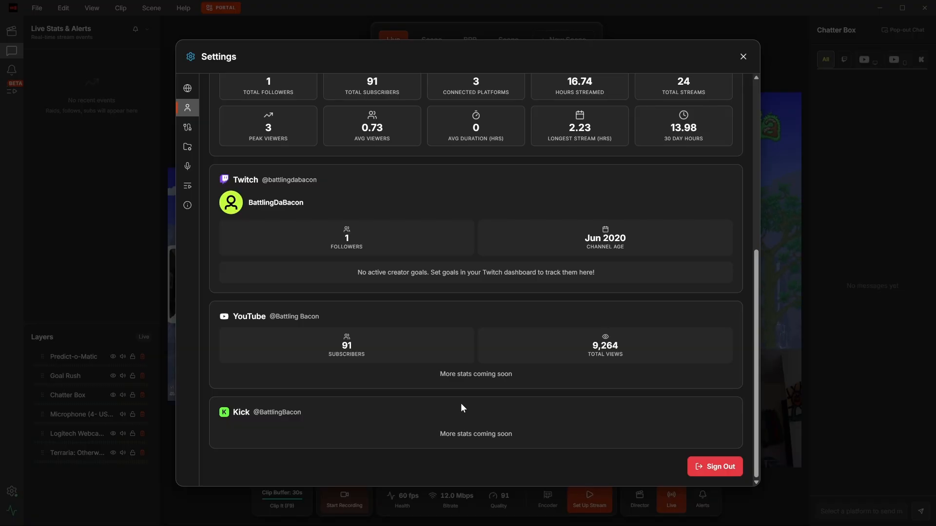
# Step: Open the general settings and look through the available display languages, keeping English
pyautogui.click(187, 93)
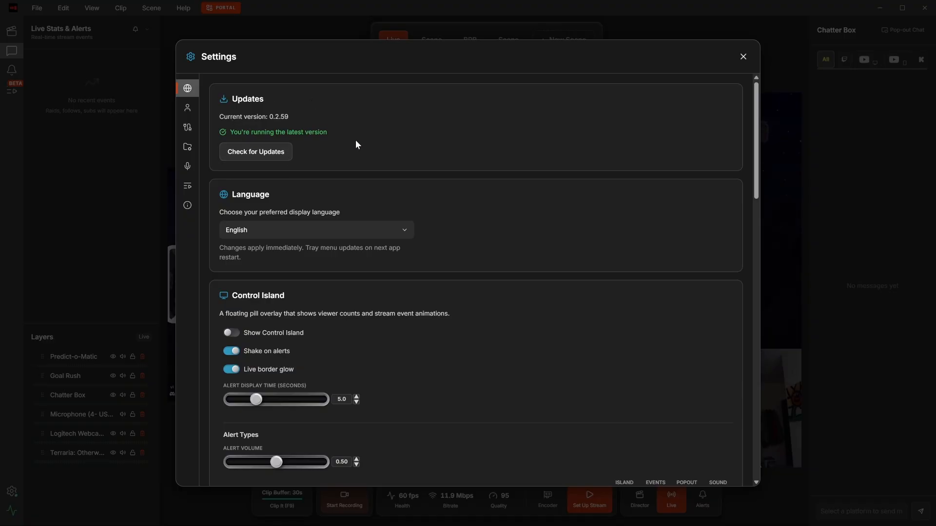
pyautogui.scroll(-1, 325, 189)
pyautogui.click(324, 189)
pyautogui.scroll(-1, 403, 244)
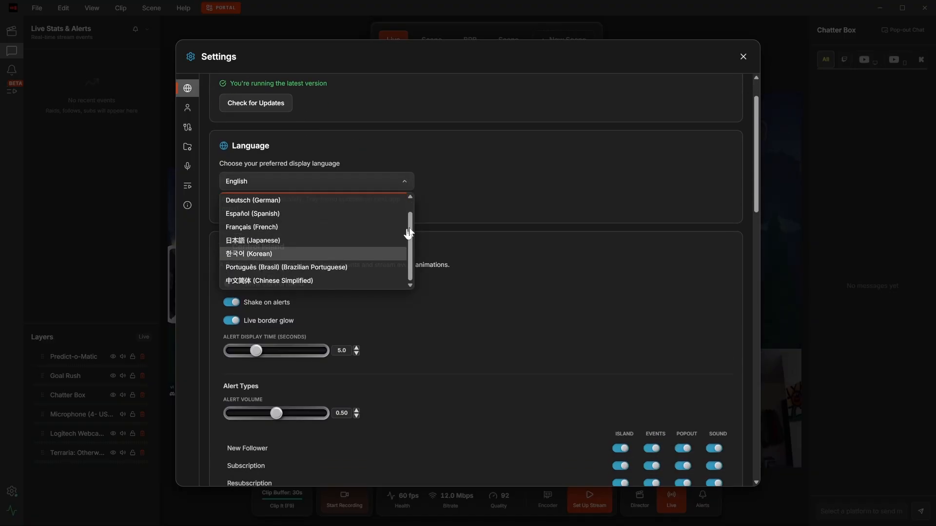
pyautogui.click(489, 195)
# Step: Look through the Control Island, alert type, Stream Deck integration and External Control options in the general settings
pyautogui.scroll(-3, 489, 195)
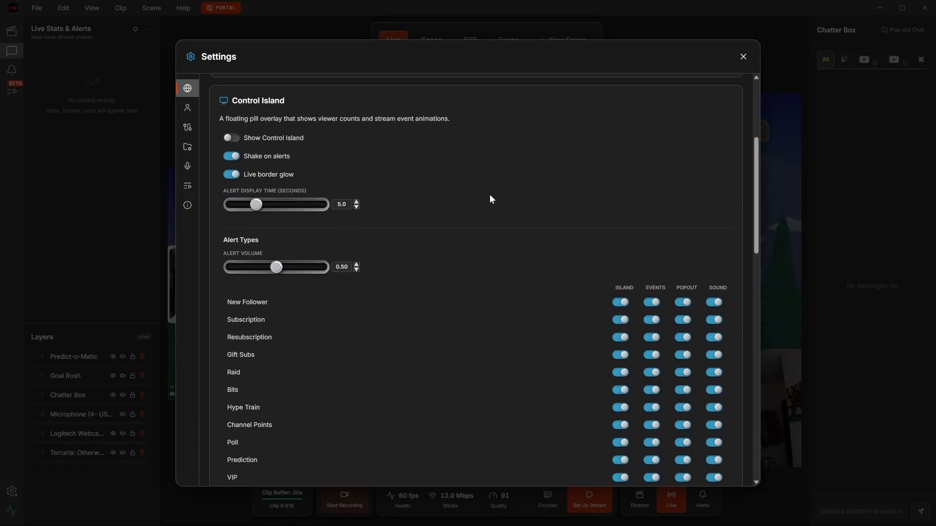
pyautogui.scroll(-6, 491, 196)
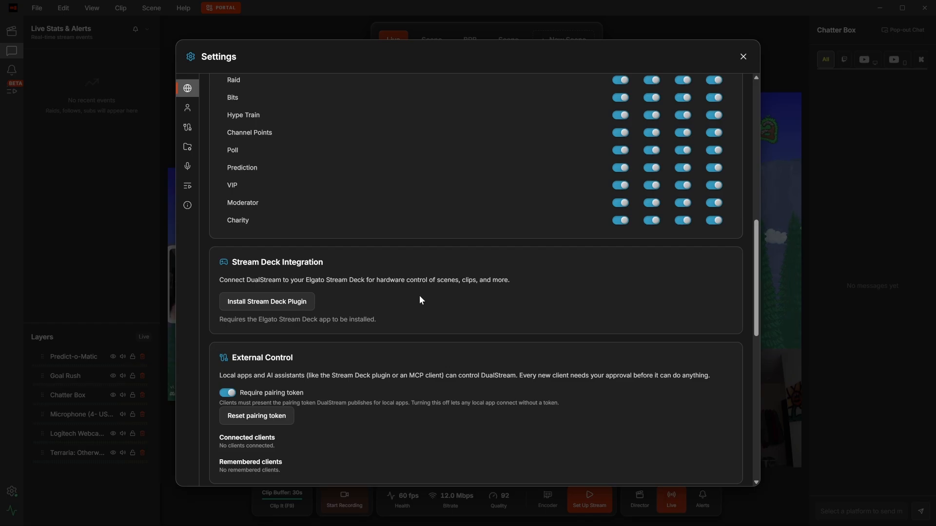
pyautogui.scroll(-4, 420, 298)
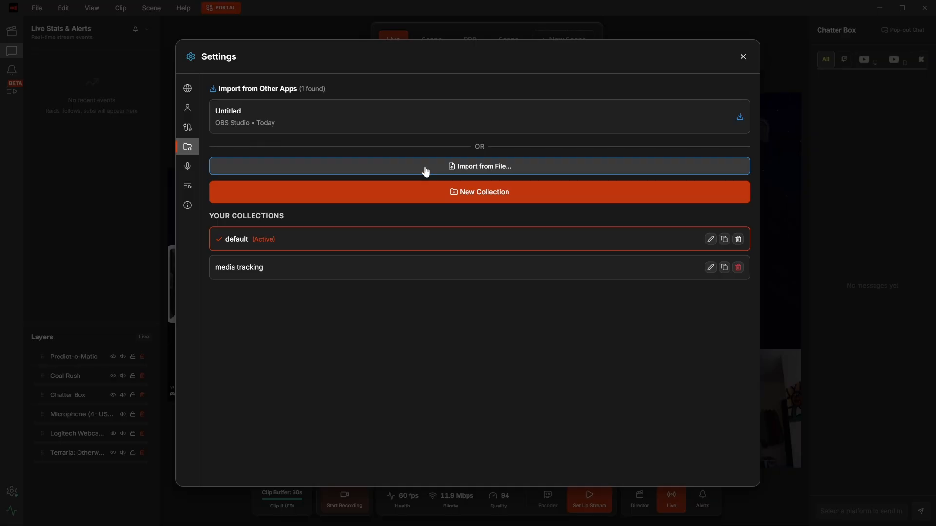
# Step: Examine the available voice commands and custom phrase option in the voice settings, and leave the settings
pyautogui.click(187, 166)
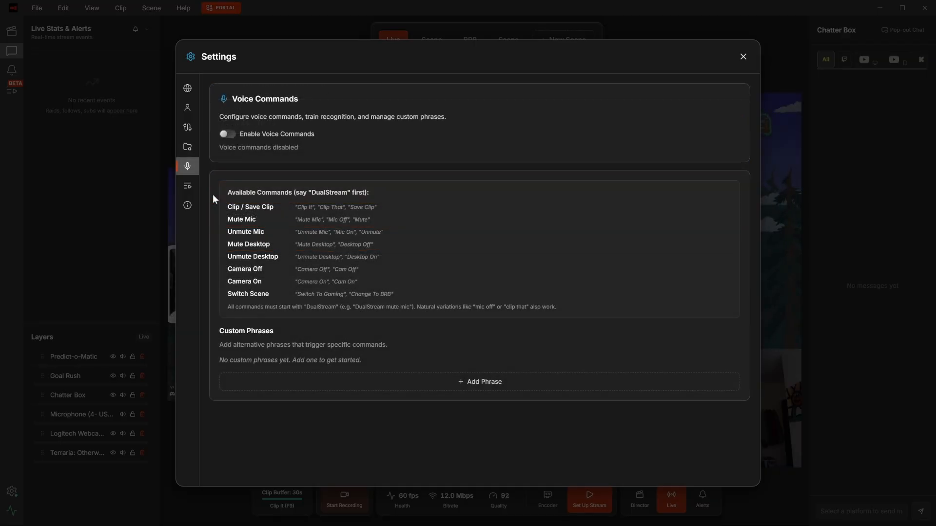
pyautogui.moveTo(187, 168)
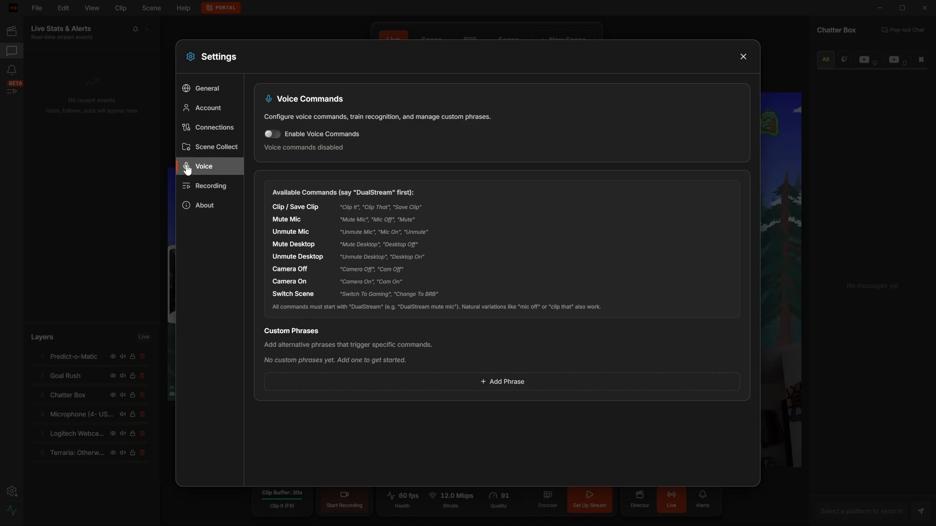
pyautogui.click(322, 387)
pyautogui.click(652, 375)
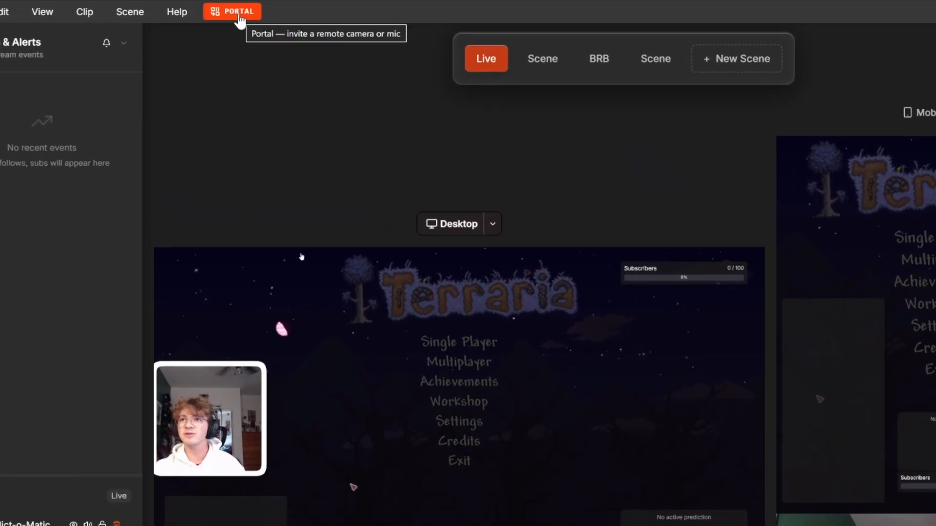
# Step: Start a Portal sending Logitech Webcam C925e video and Microphone (4- USB PnP Audio Device) audio, and close its dialog
pyautogui.click(225, 10)
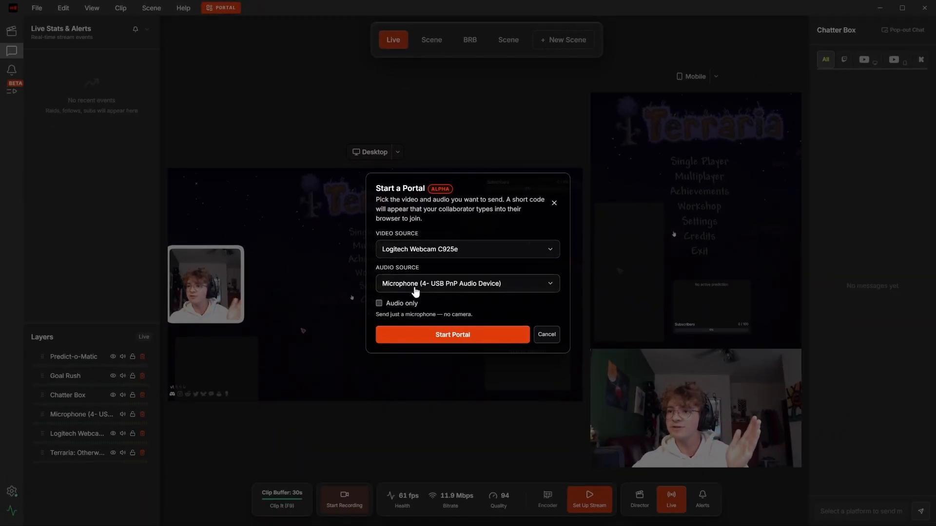
pyautogui.click(428, 335)
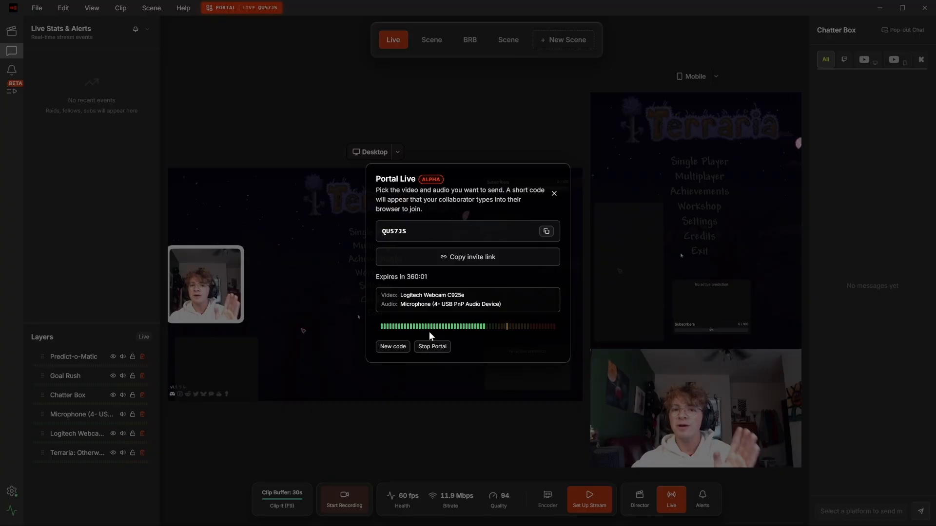
pyautogui.click(390, 450)
# Step: In the Director view, enter the Portal join code and connect the remote camera without sending audio back
pyautogui.click(25, 32)
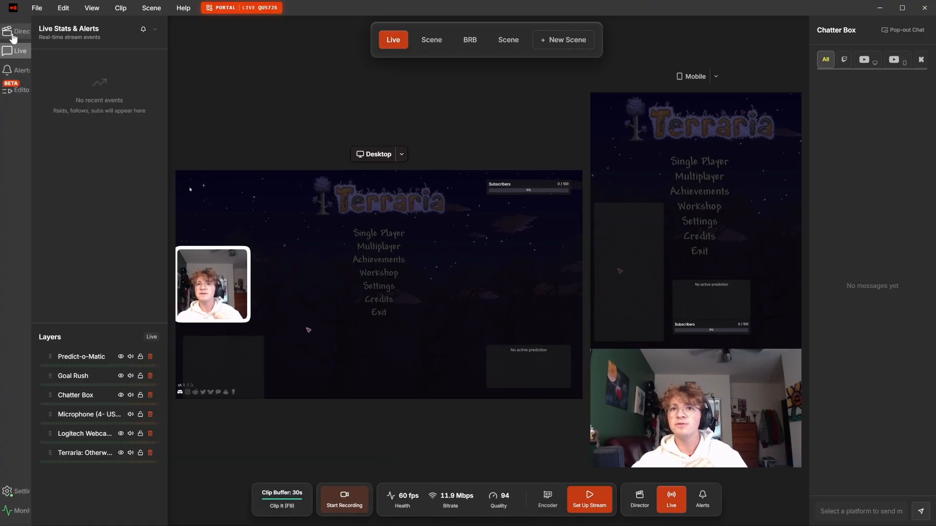
pyautogui.click(134, 194)
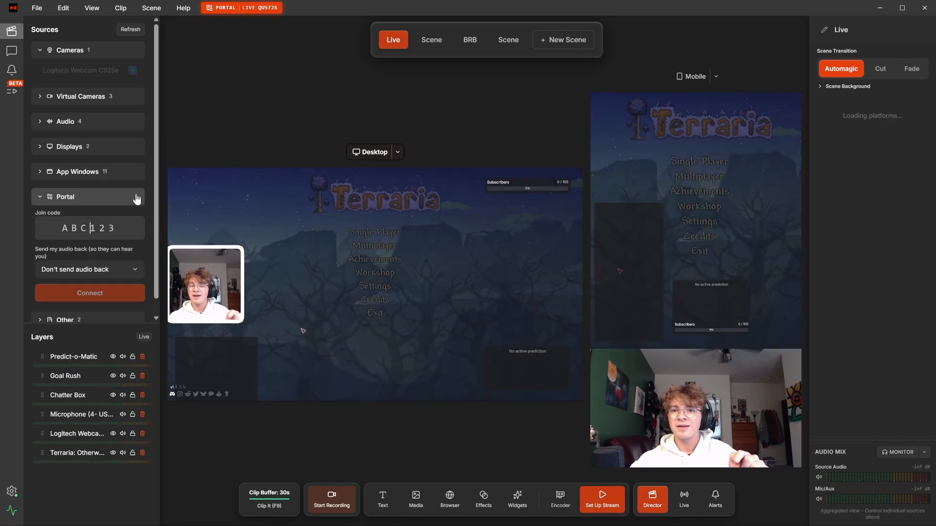
pyautogui.click(119, 232)
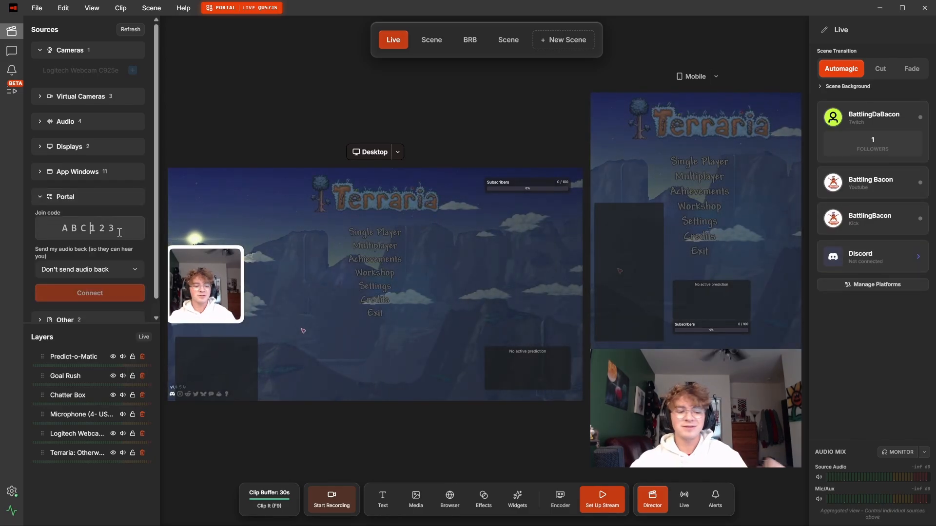
pyautogui.write('QU5')
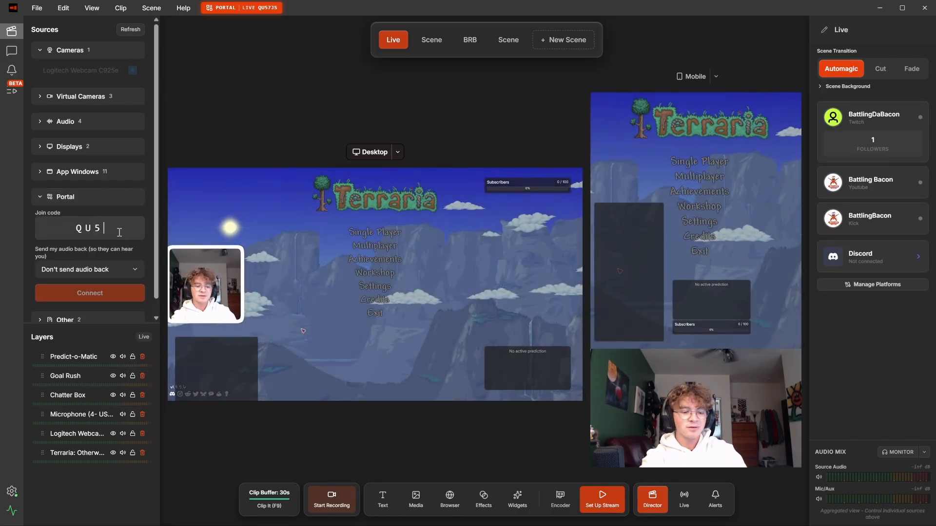
pyautogui.write('7JS')
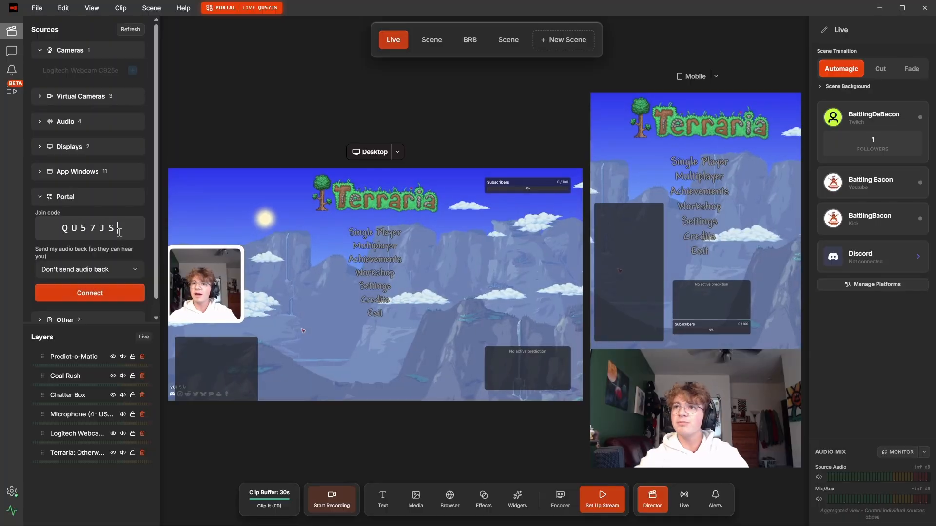
pyautogui.click(104, 293)
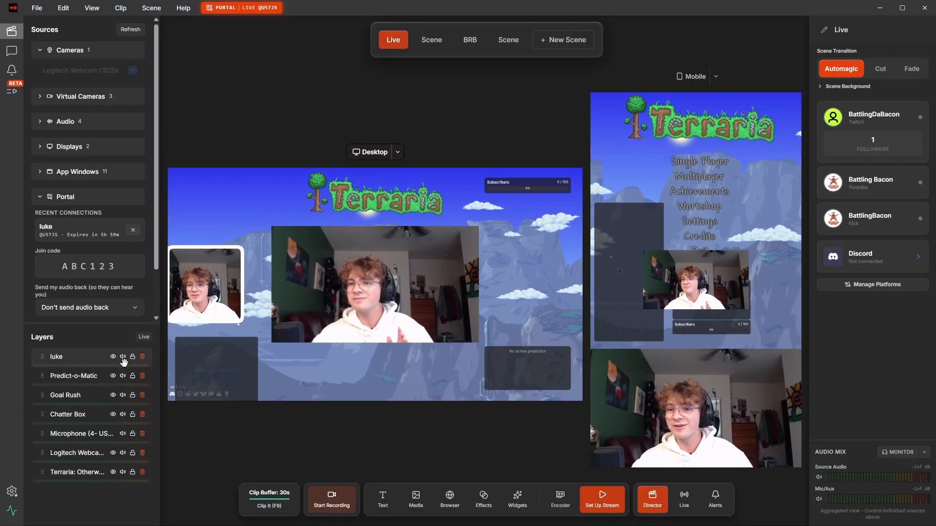
# Step: Mute the Portal camera layer and move it to about X 906, Y 243 on the desktop canvas
pyautogui.click(123, 356)
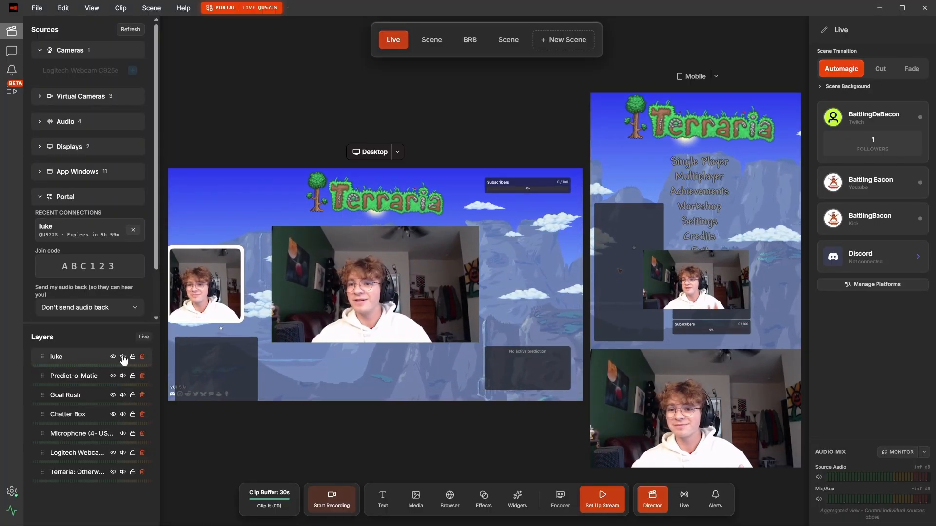
pyautogui.click(374, 296)
pyautogui.moveTo(374, 296); pyautogui.dragTo(467, 290)
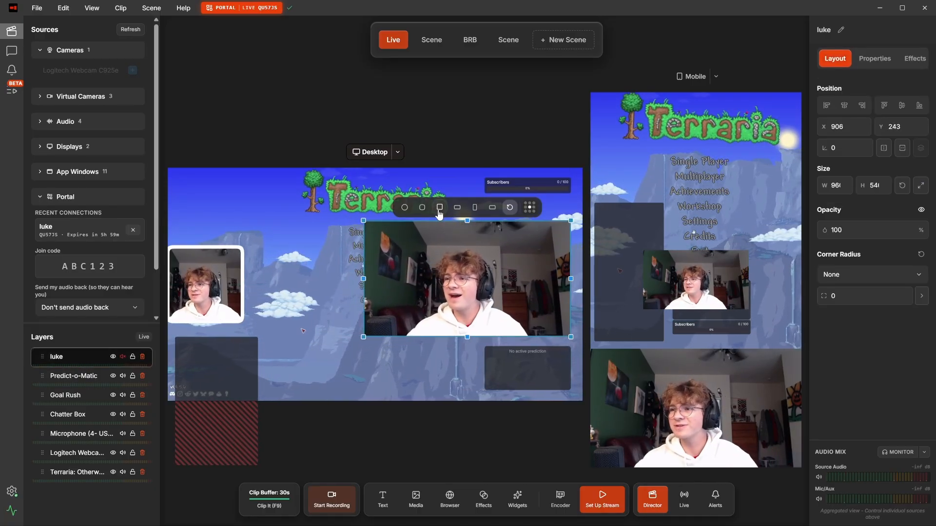
# Step: Crop the Portal camera to a squircle and place it at about X 1541, Y 484 on the desktop canvas
pyautogui.click(422, 207)
pyautogui.moveTo(459, 292); pyautogui.dragTo(521, 323)
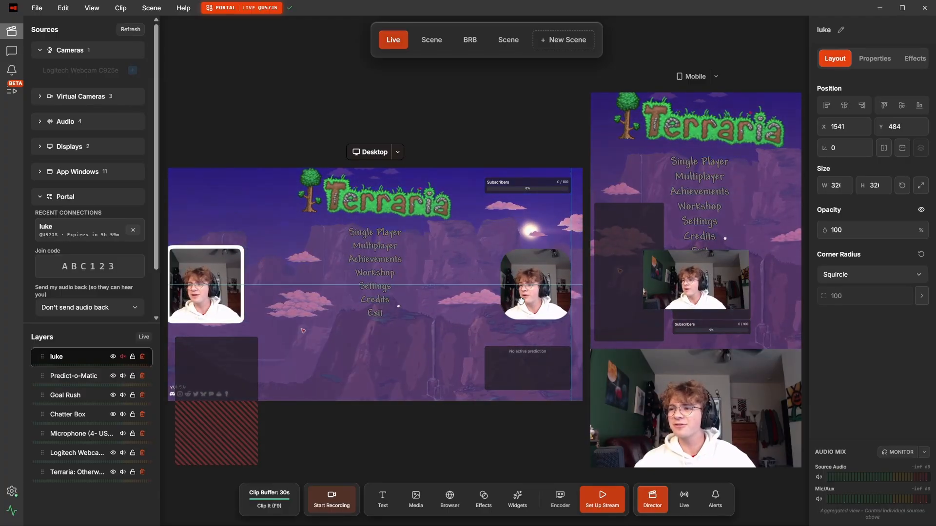
pyautogui.click(436, 452)
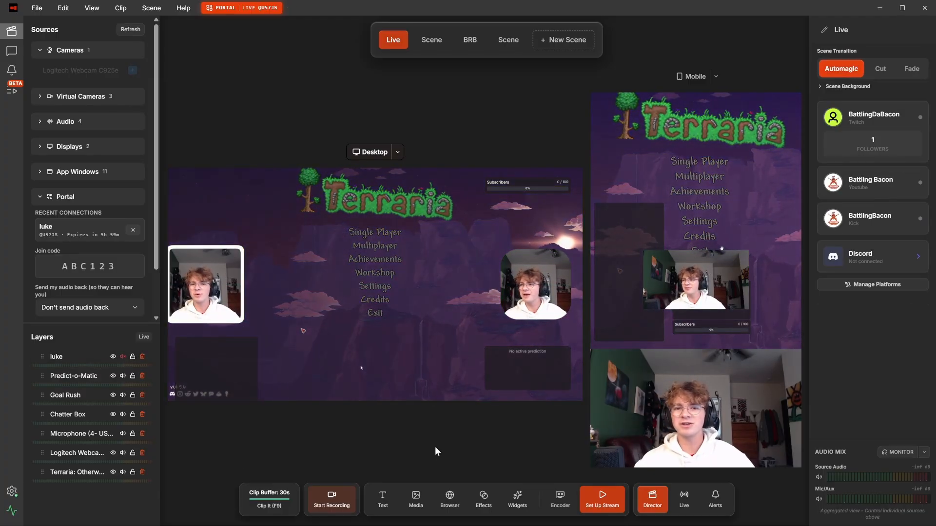